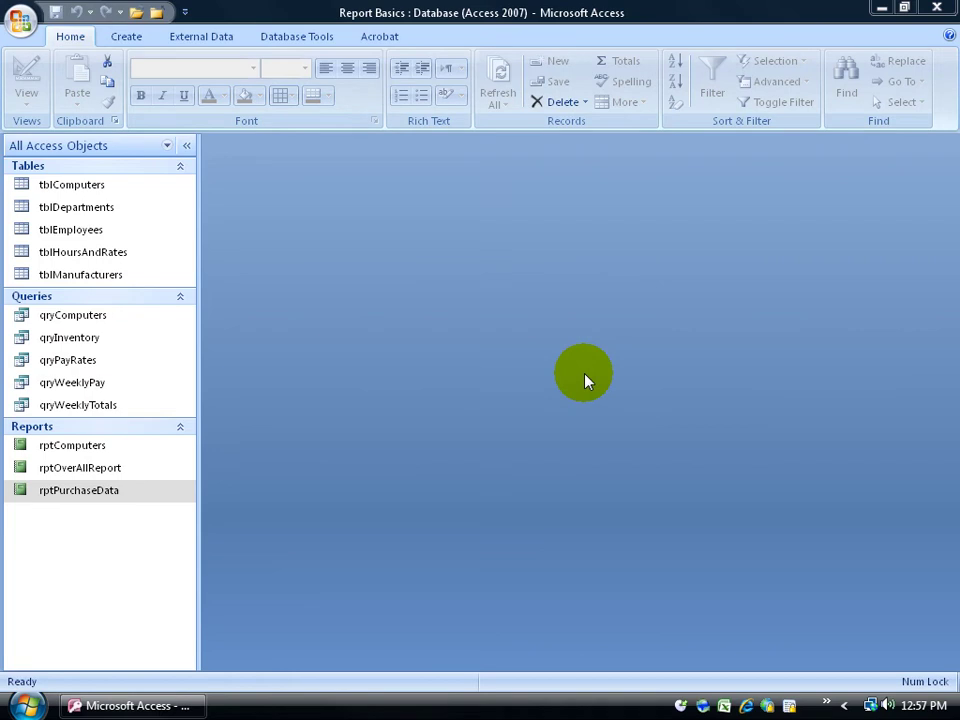
Step: Open the rptPurchaseData report and switch it to Design View
double_click(70, 497)
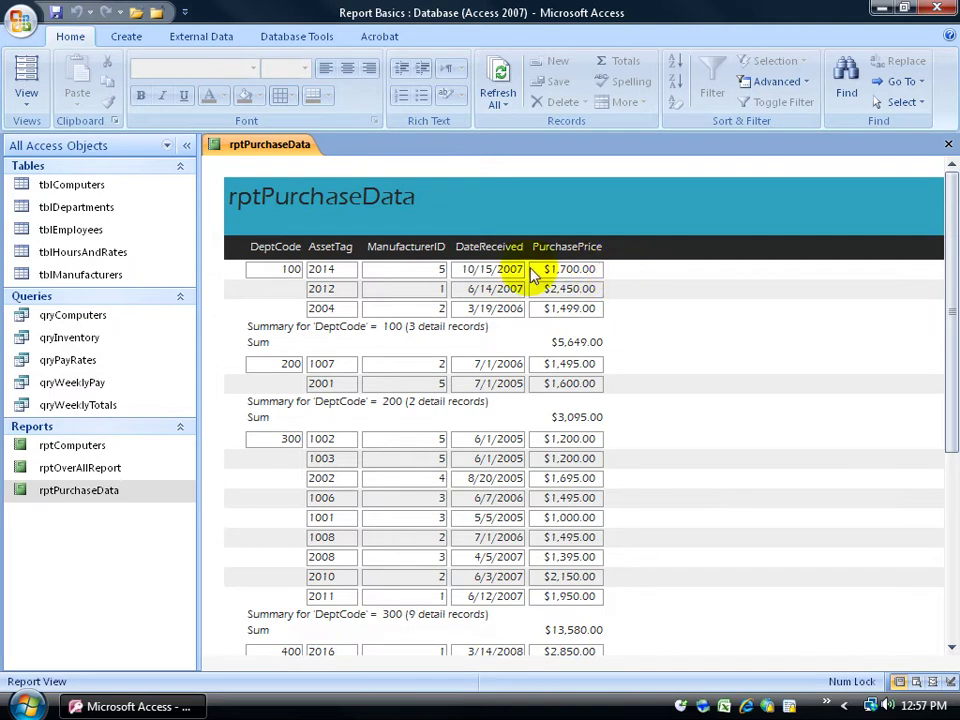
left_click(590, 269)
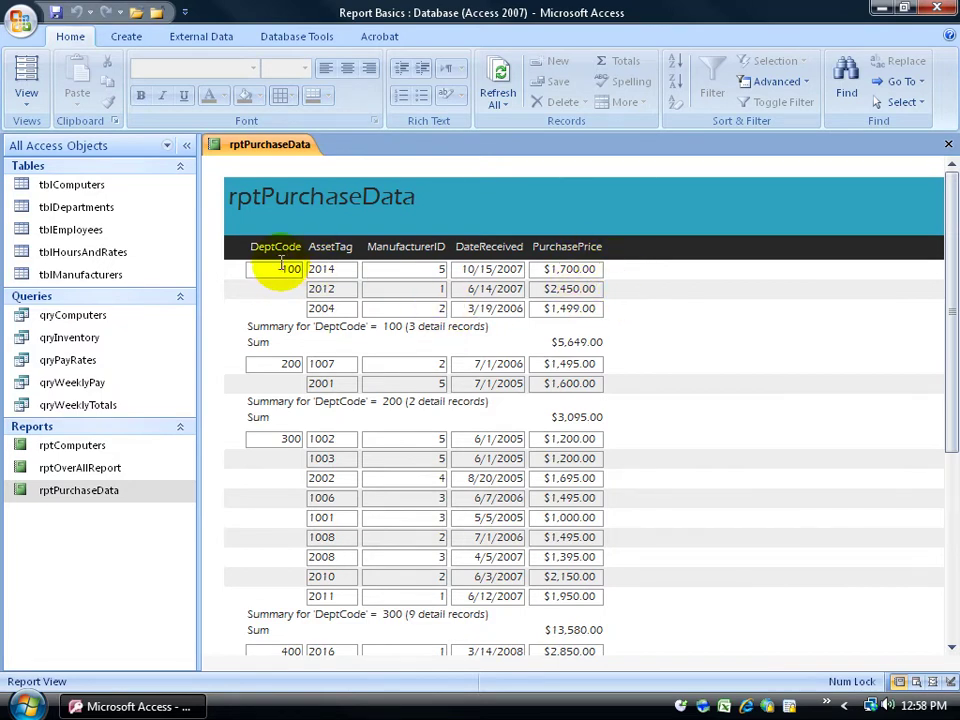
right_click(260, 146)
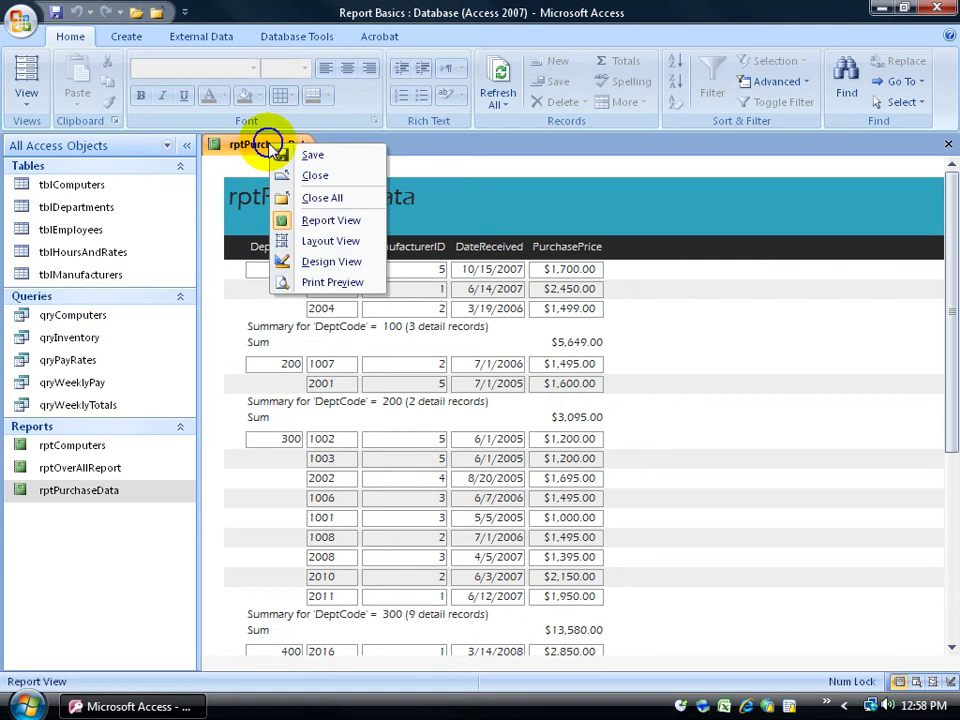
left_click(311, 260)
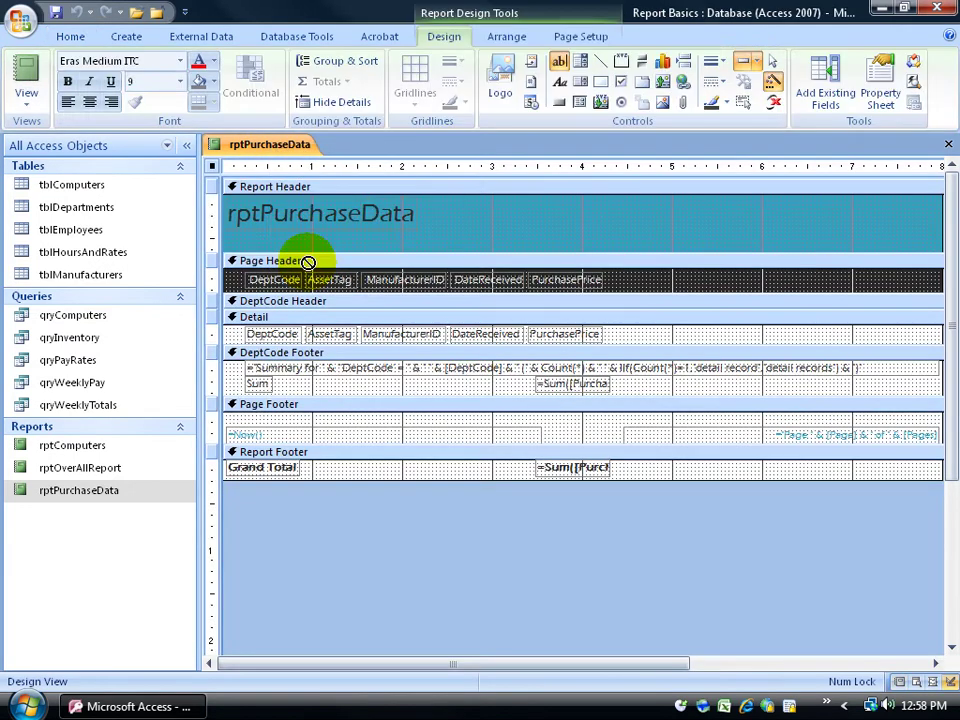
Step: Add a text box about 1.4 inches wide to the Detail section, in the empty space beyond the PurchasePrice field
left_click(258, 319)
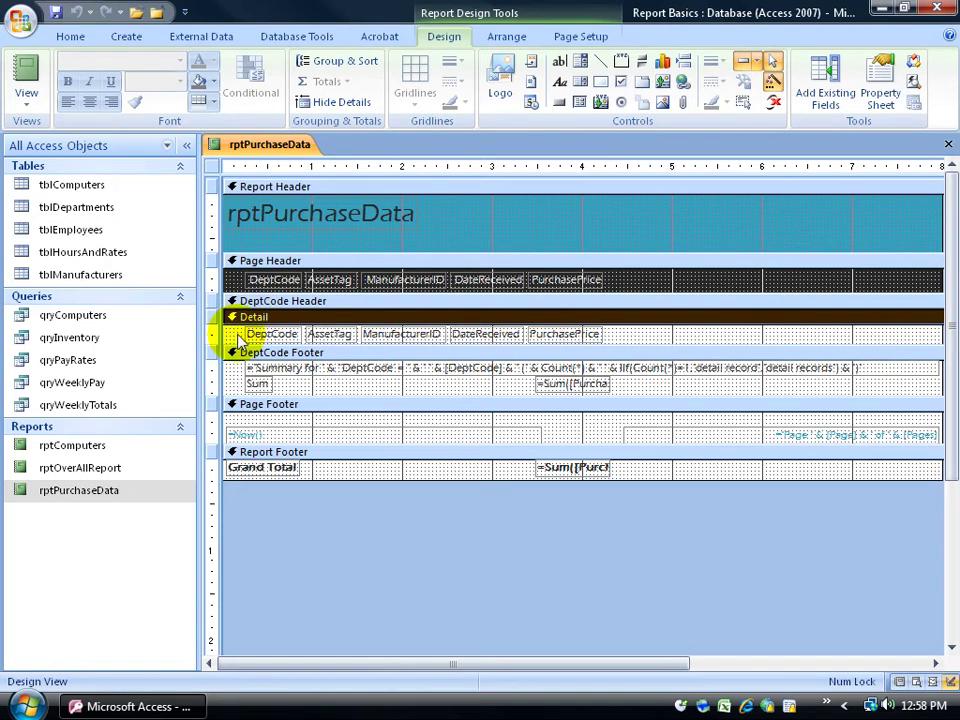
left_click(287, 302)
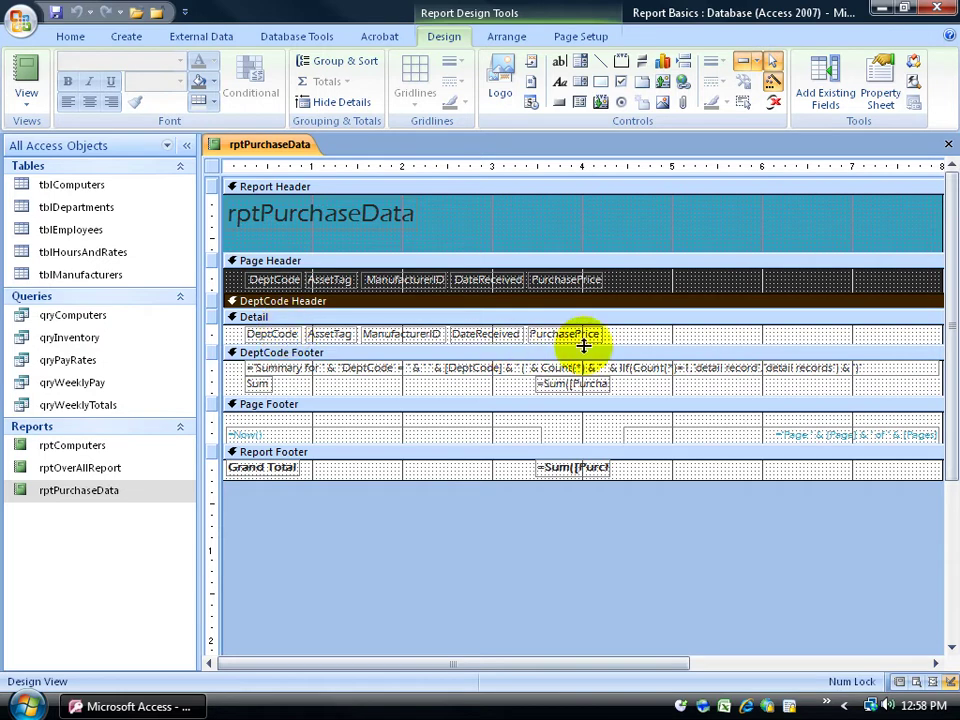
left_click(641, 330)
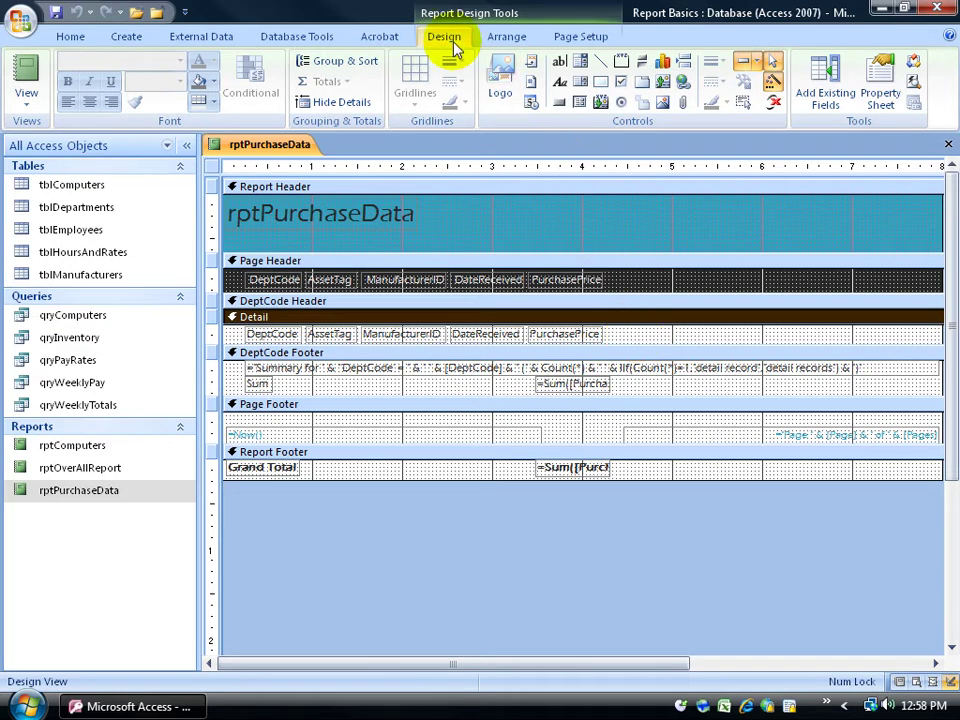
left_click(560, 62)
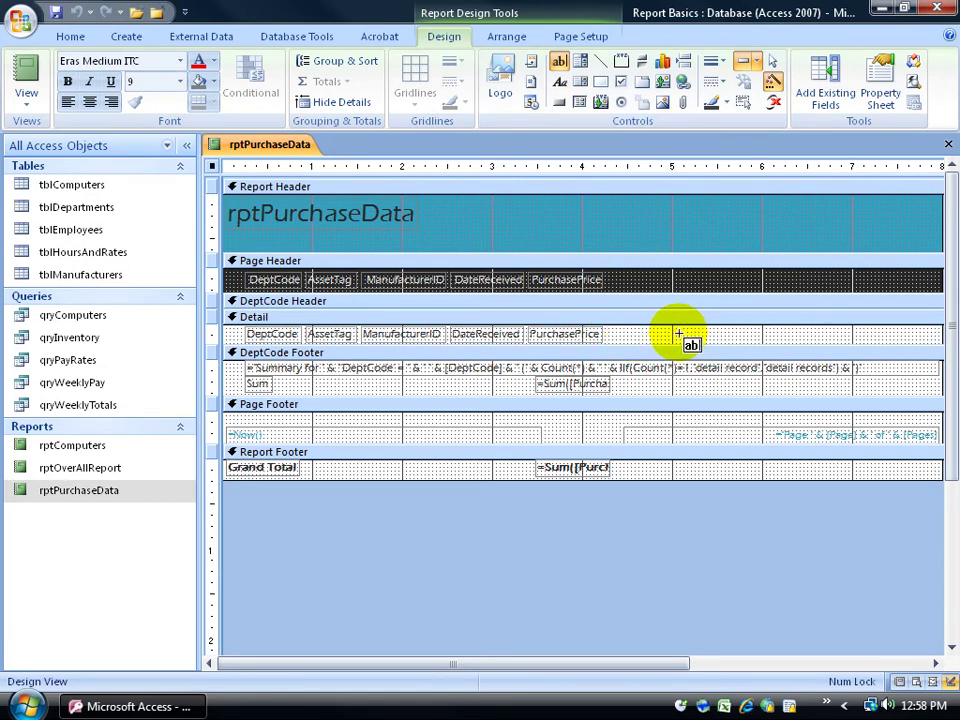
left_click_drag(677, 333, 804, 340)
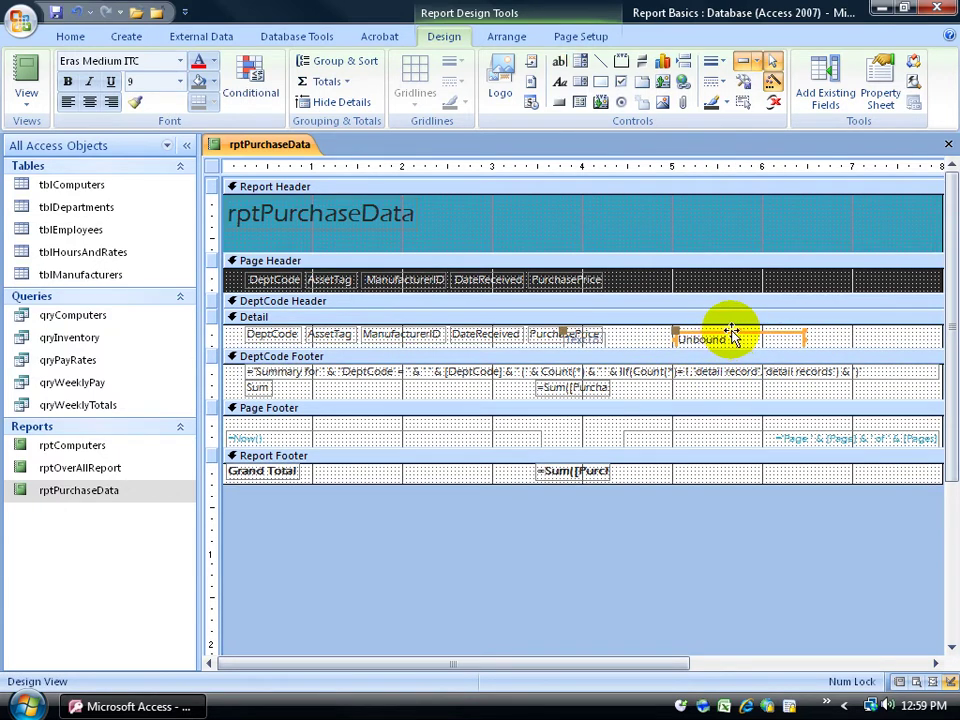
Step: Display the report in Report View and examine how the new text box's label prints over the PurchasePrice column
left_click(585, 336)
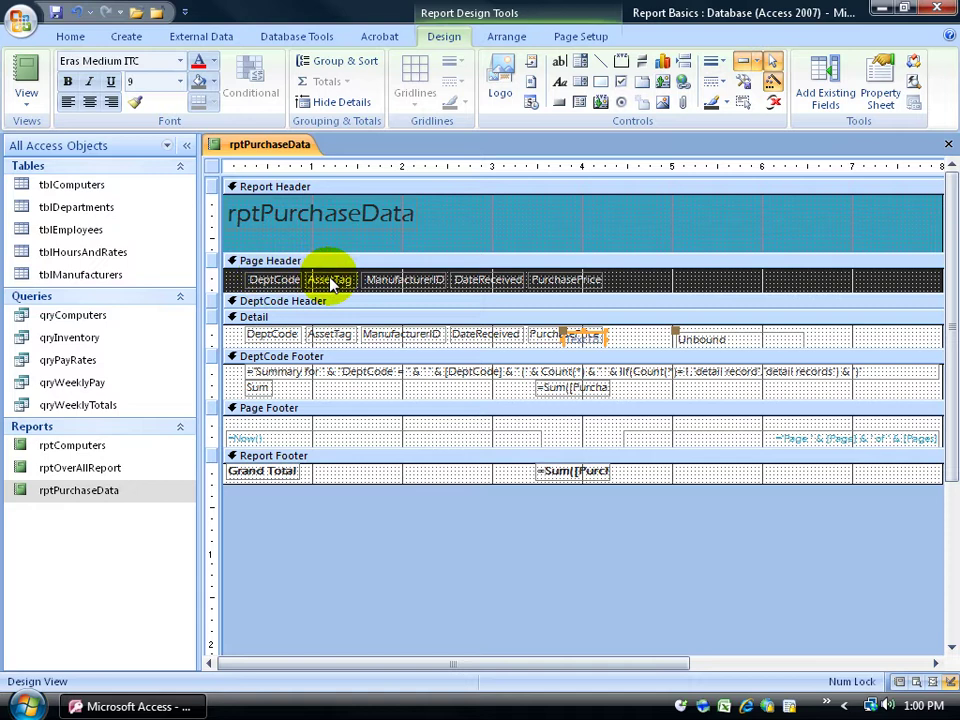
left_click(28, 88)
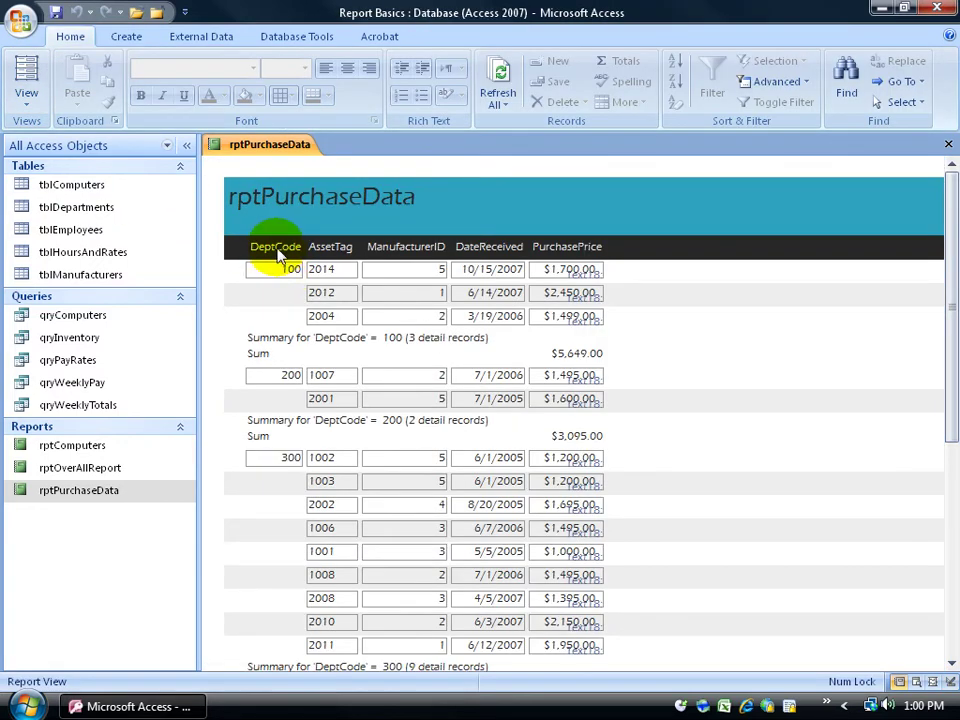
left_click_drag(951, 332, 926, 240)
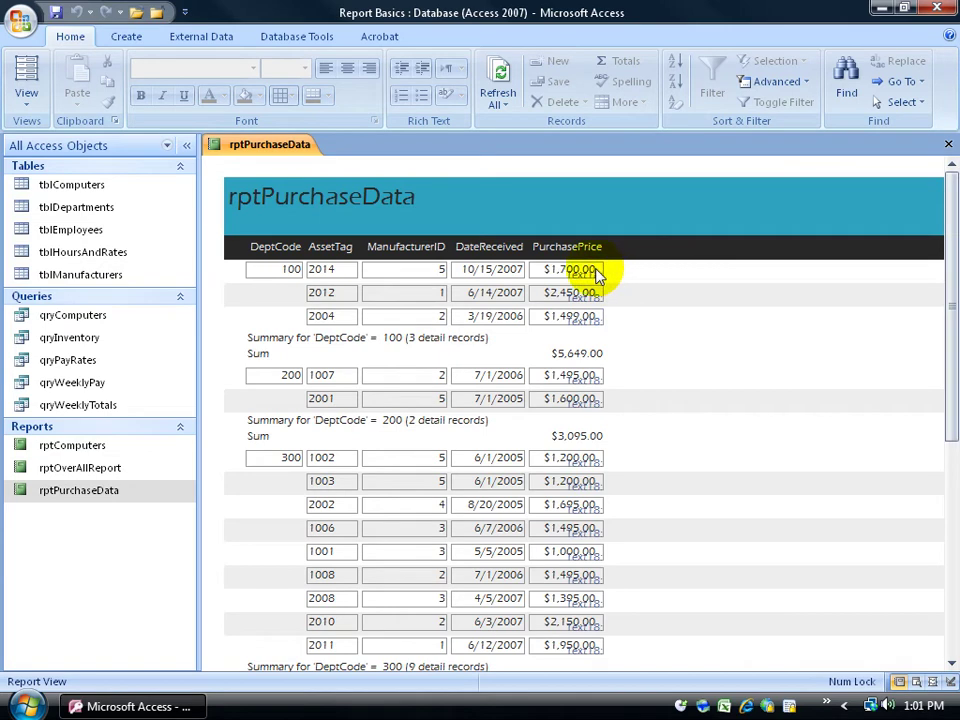
left_click(565, 266)
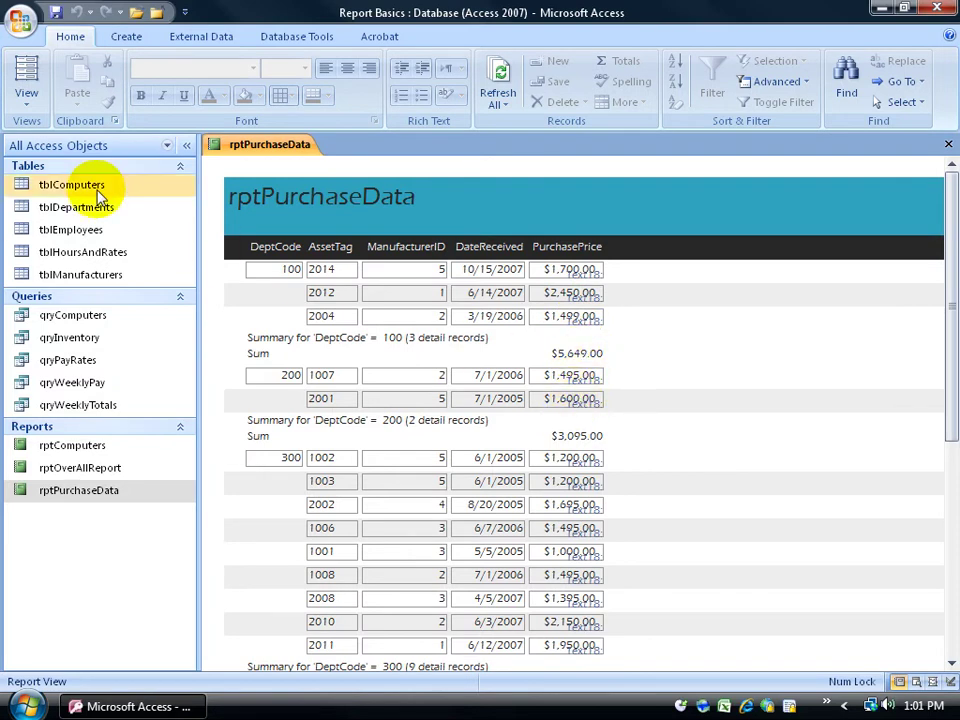
Step: Return the report to Design View and delete the label attached to the new text box
left_click(27, 100)
left_click(39, 257)
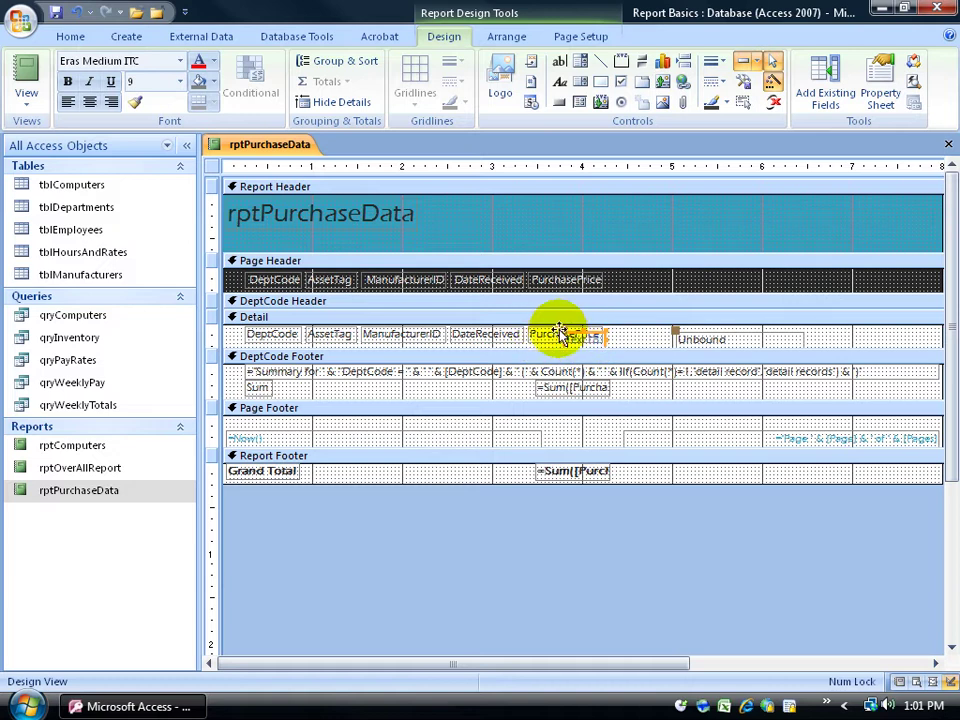
key("Delete")
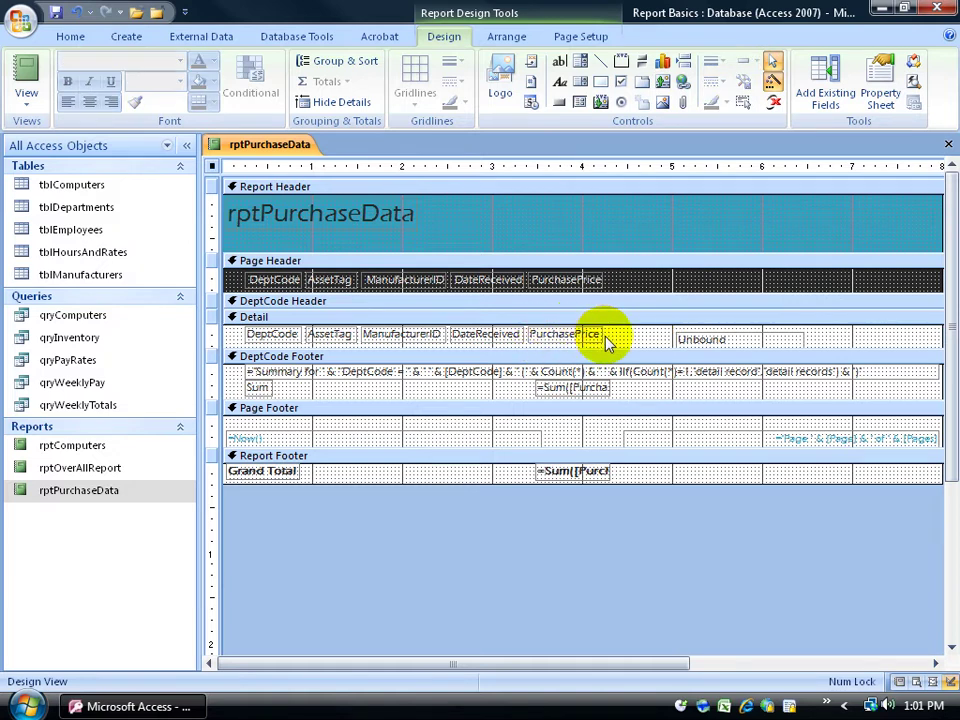
Step: Move the unbound text box in the Detail section right beside the PurchasePrice field, in line with the other fields
left_click(703, 337)
left_click_drag(700, 331, 681, 332)
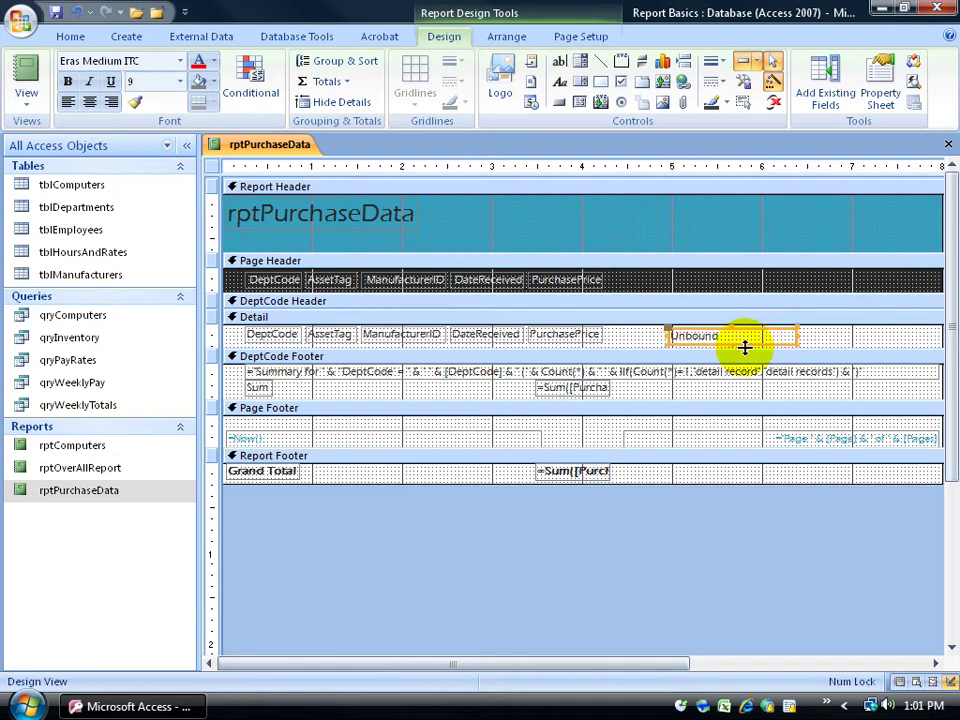
key("Left")
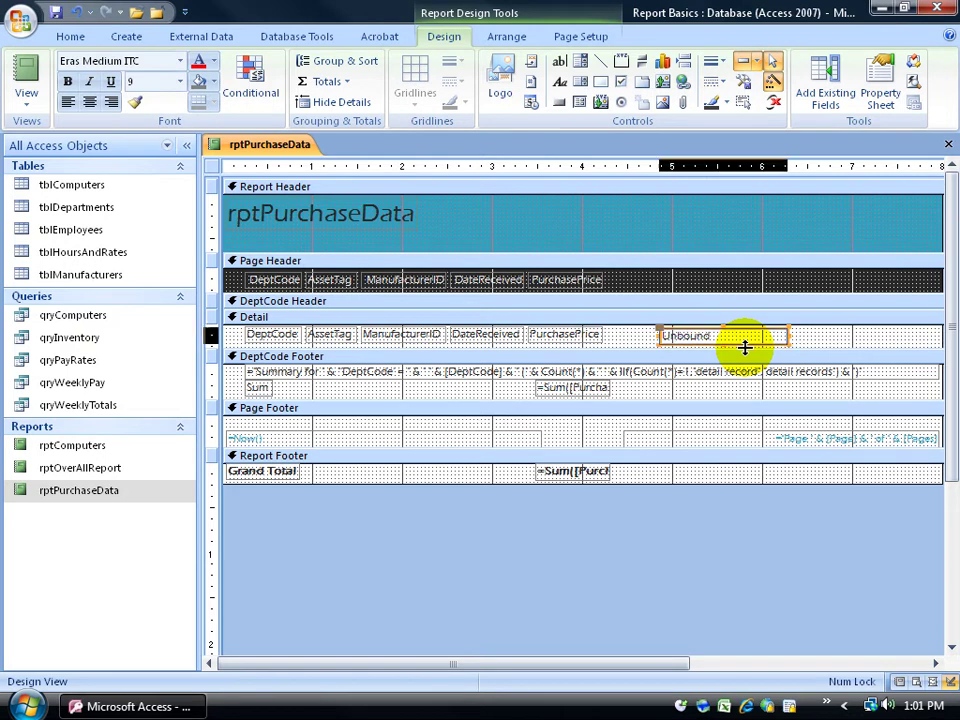
key("Left")
key("Left")
key("Left")
key("Left")
key("Left")
key("Left")
key("Left")
key("Left")
key("Left")
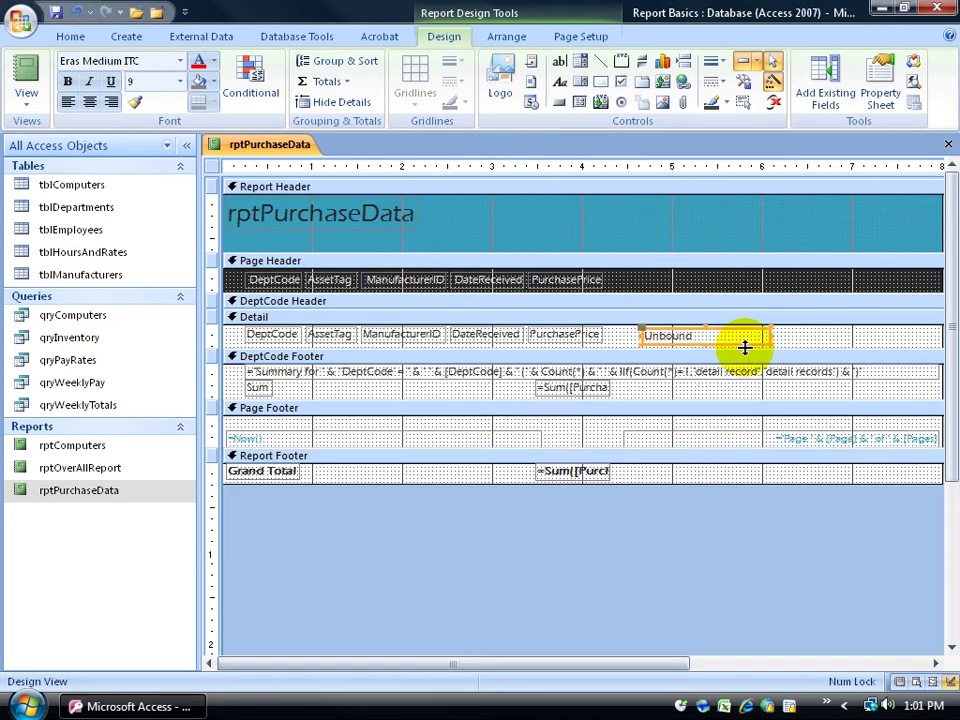
key("Left")
key("Left")
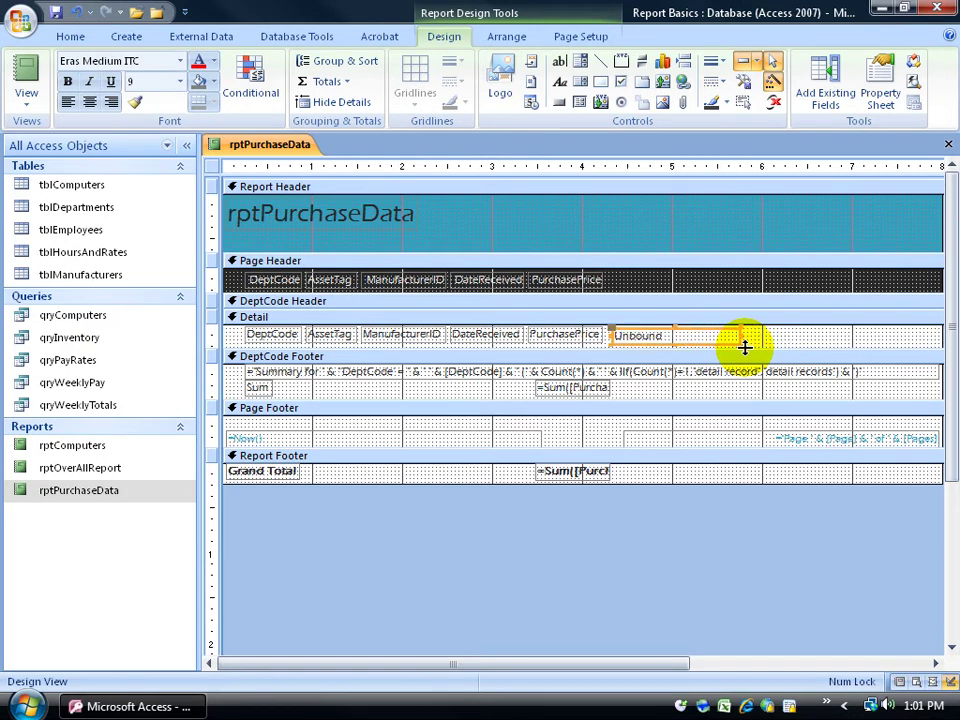
key("Up")
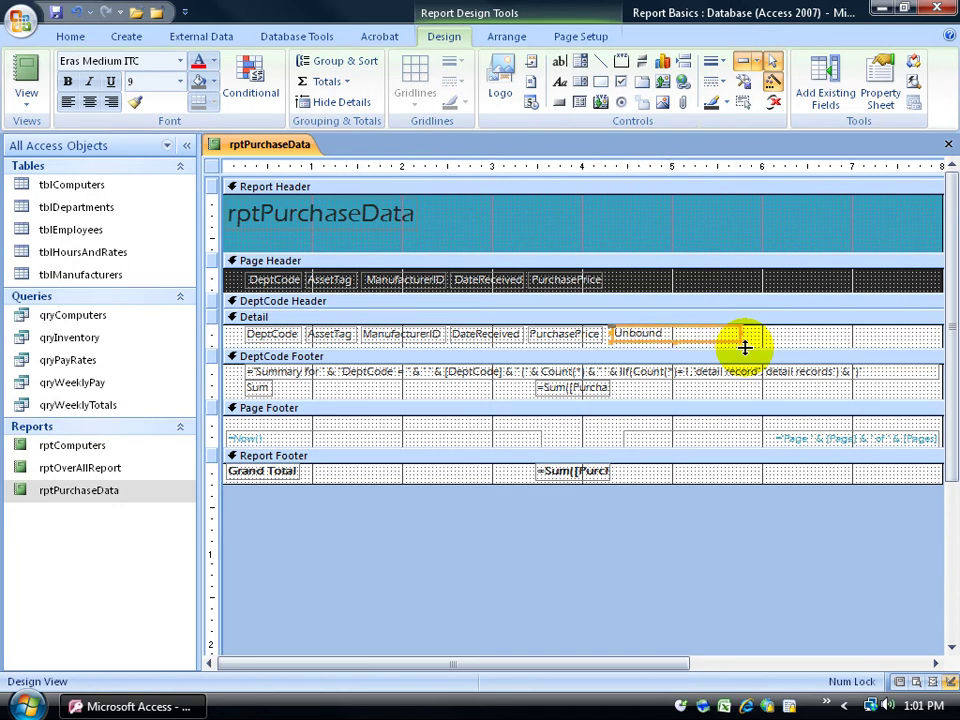
key("Down")
key("Down")
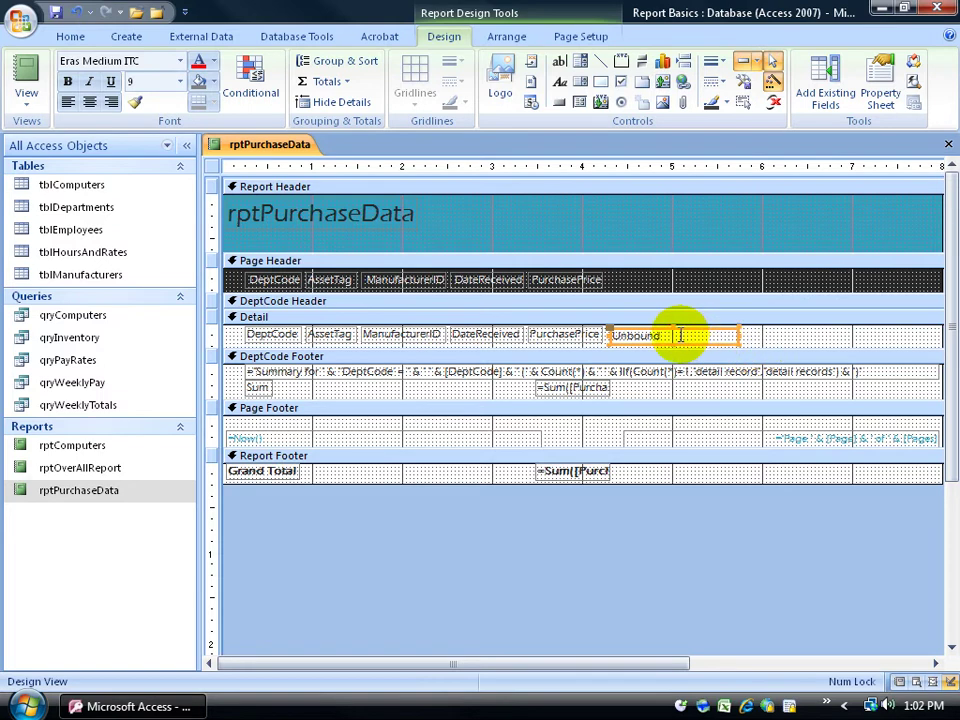
Step: Open the property sheet for the unbound text box, listing all of its properties
right_click(738, 341)
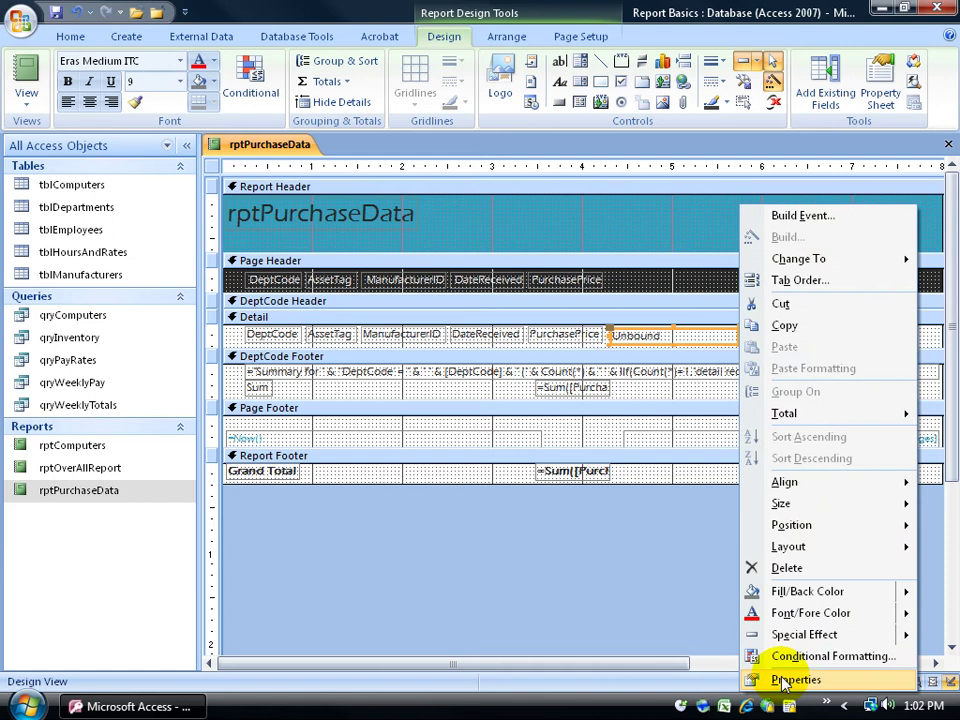
left_click(684, 330)
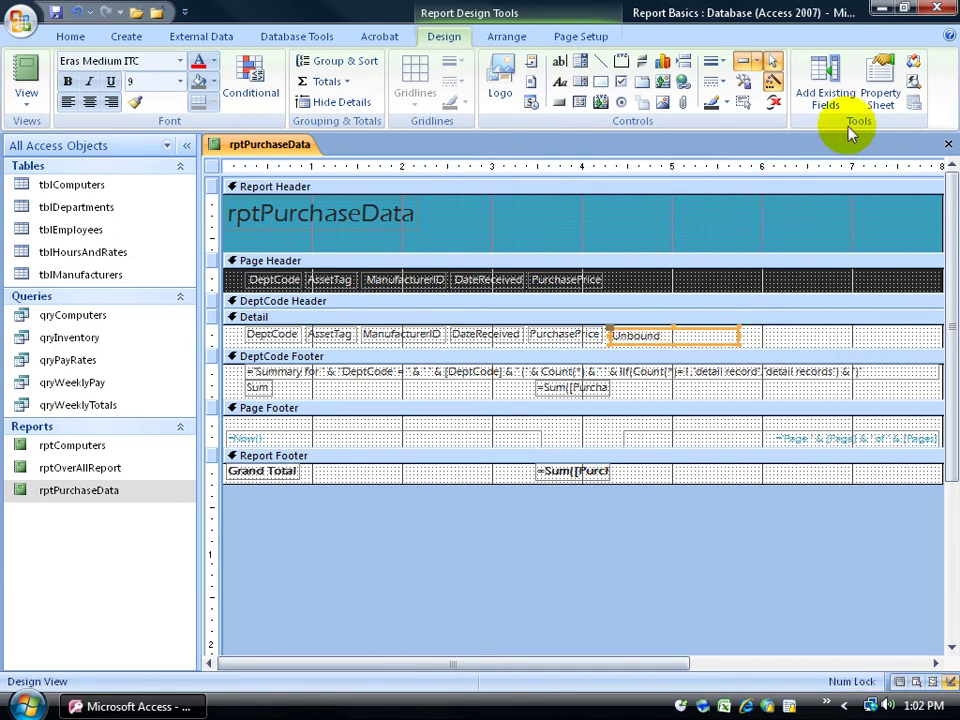
left_click(880, 96)
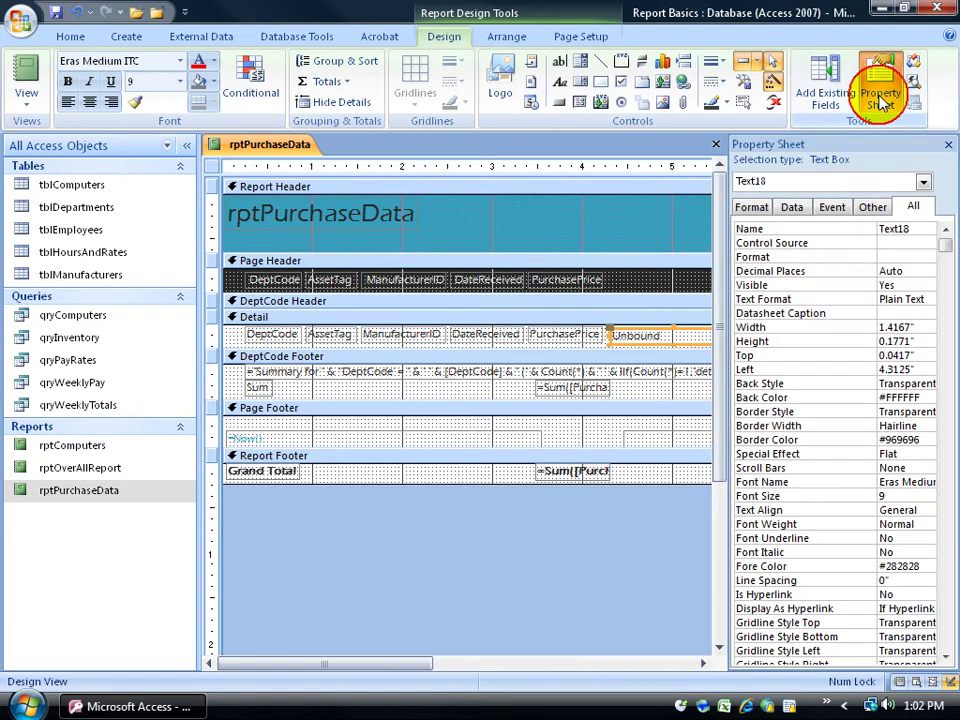
left_click(893, 245)
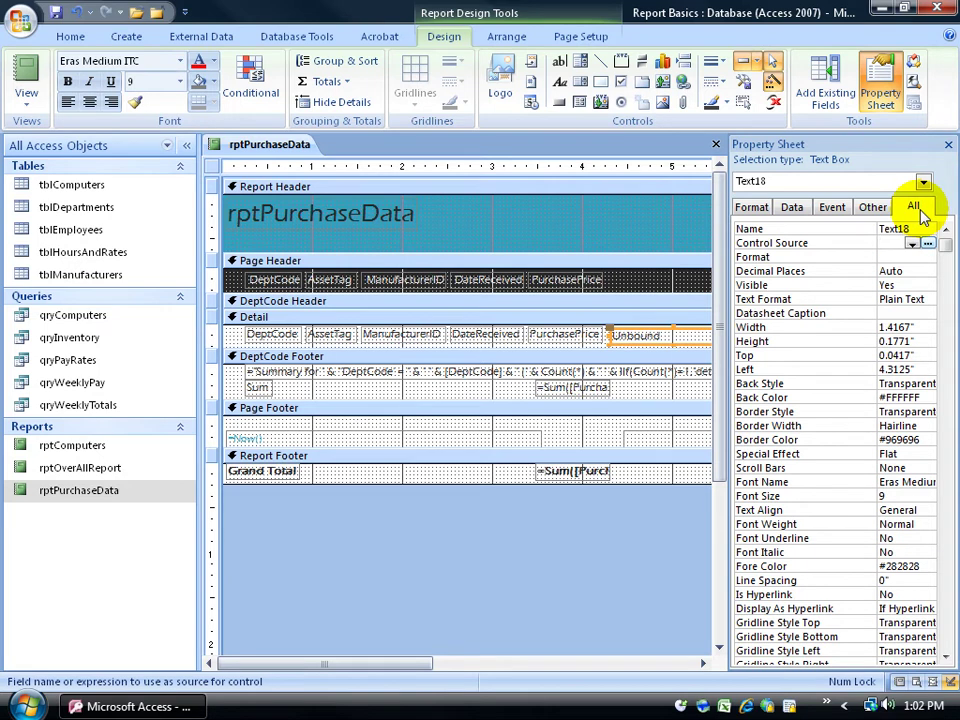
left_click(918, 210)
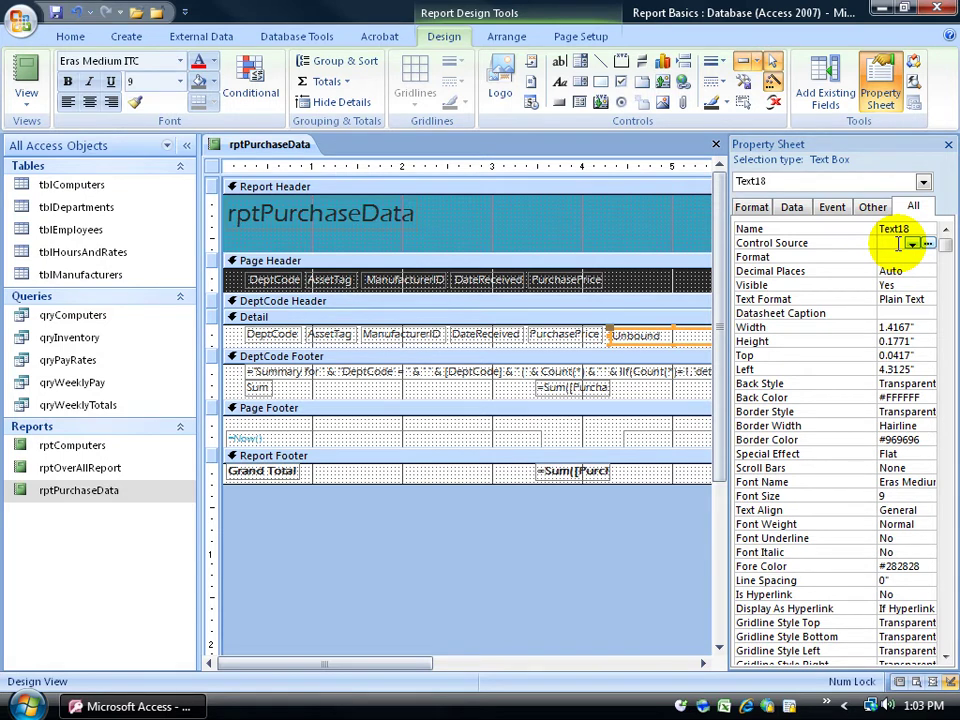
Step: Set the text box's Control Source to the expression =[purchaseprice]/3, using the Zoom window for entry
left_click(889, 244)
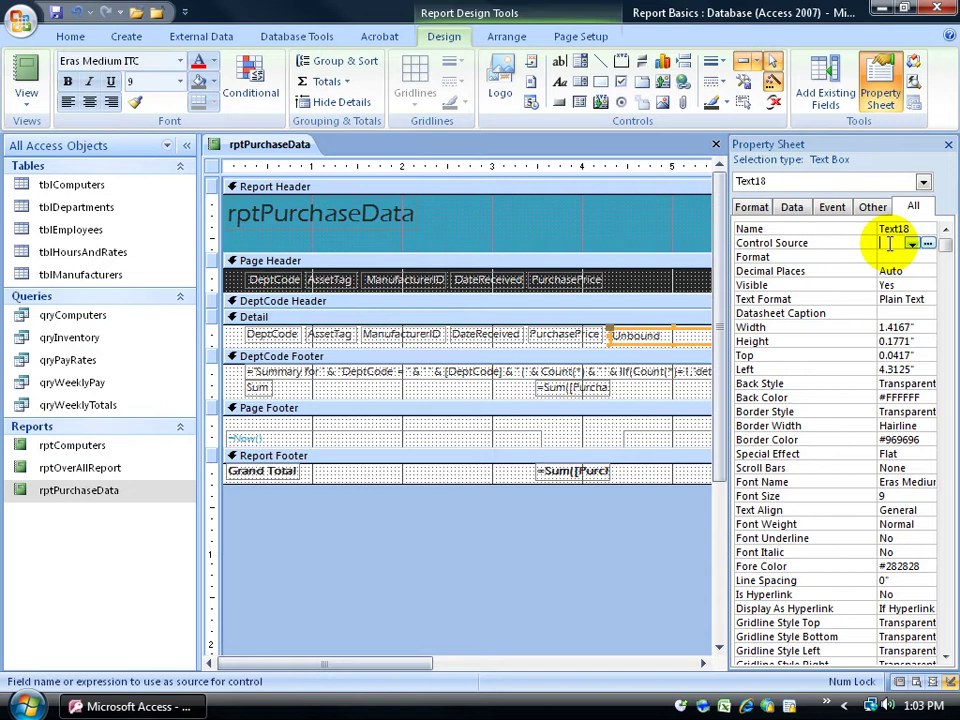
right_click(889, 244)
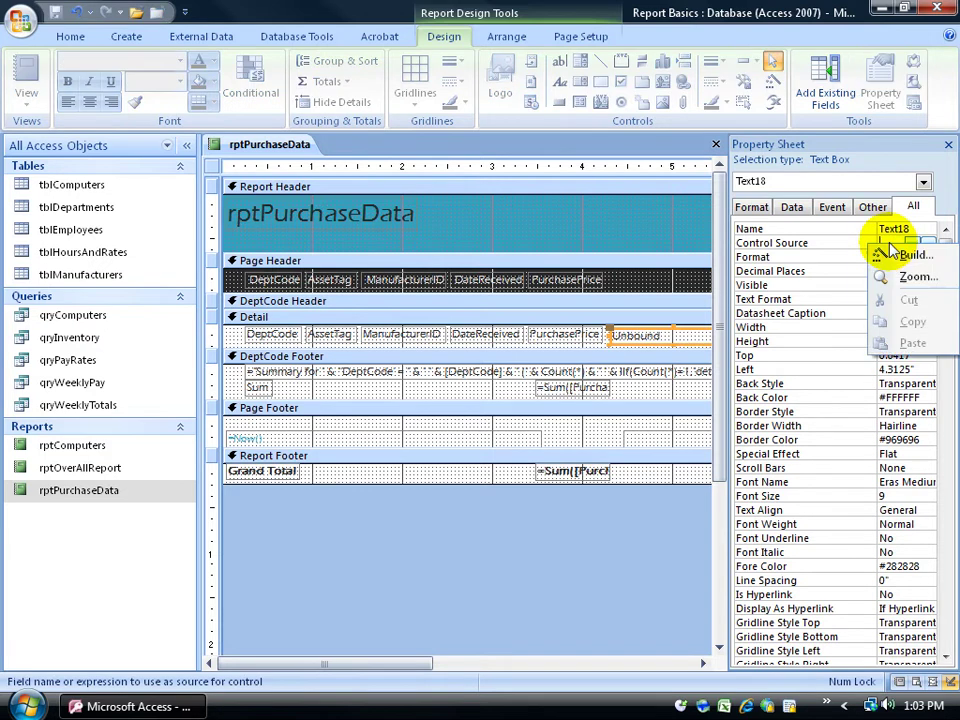
left_click(900, 278)
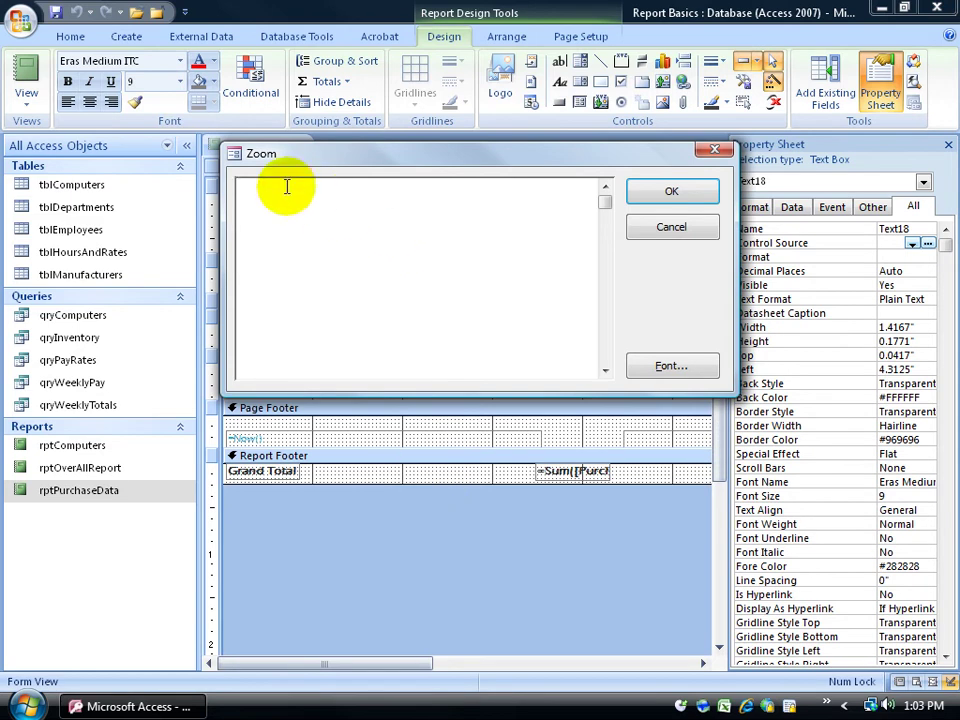
type("=")
left_click_drag(336, 161, 367, 429)
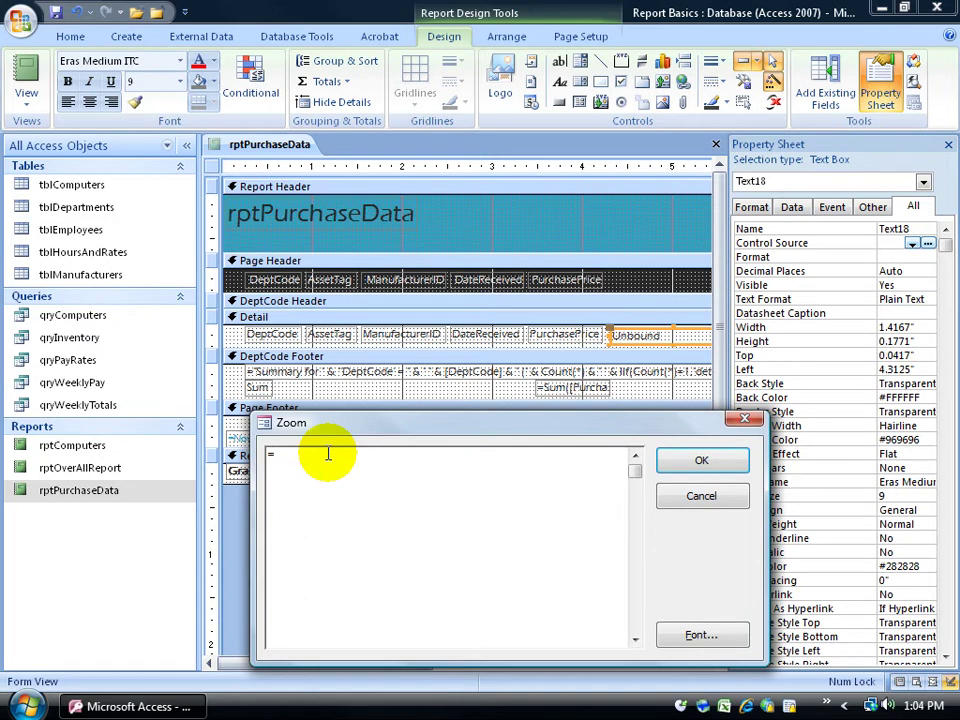
type("[")
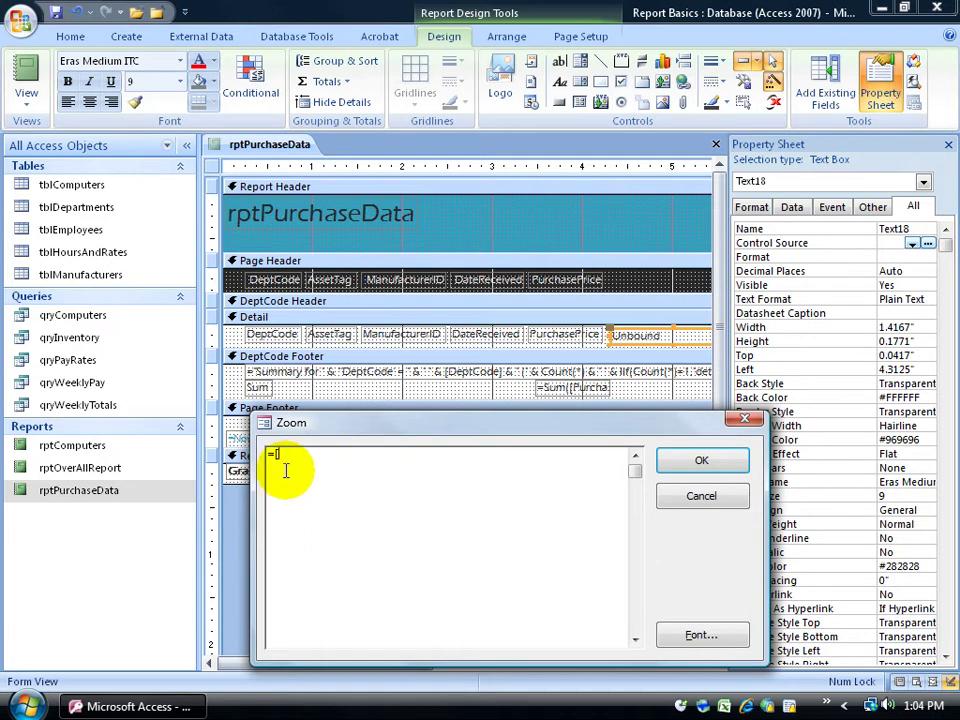
type("purchaseprice]/")
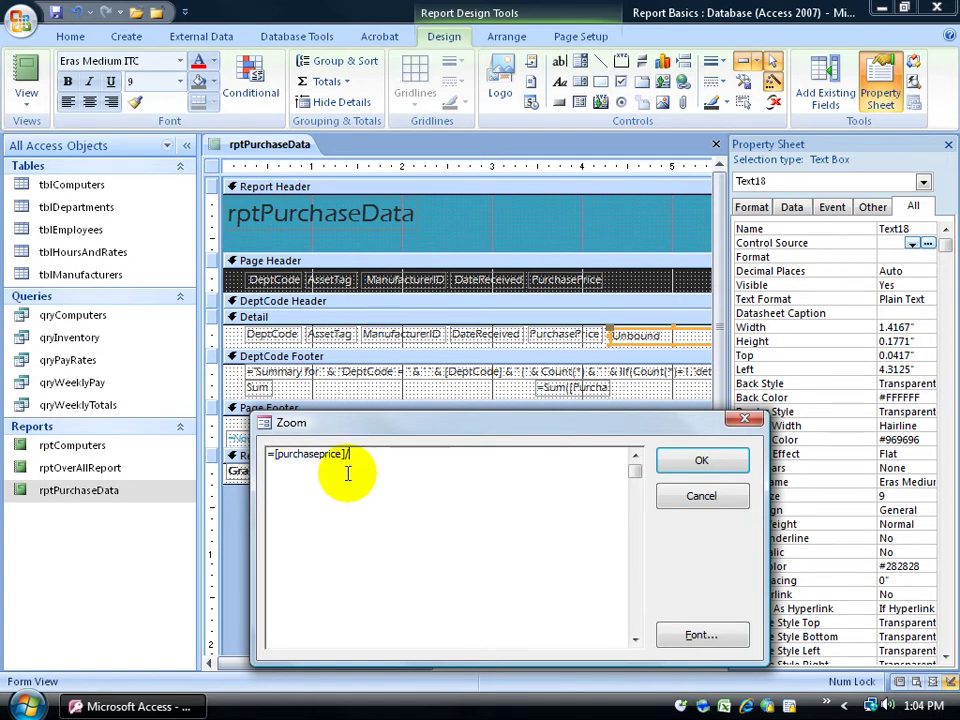
type("3")
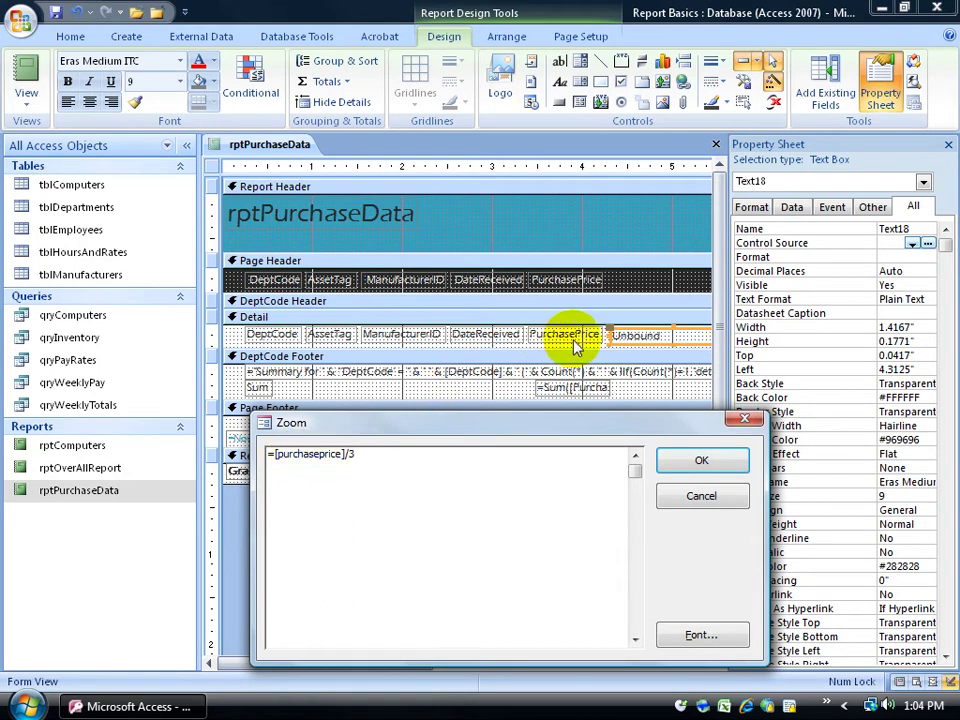
left_click(690, 462)
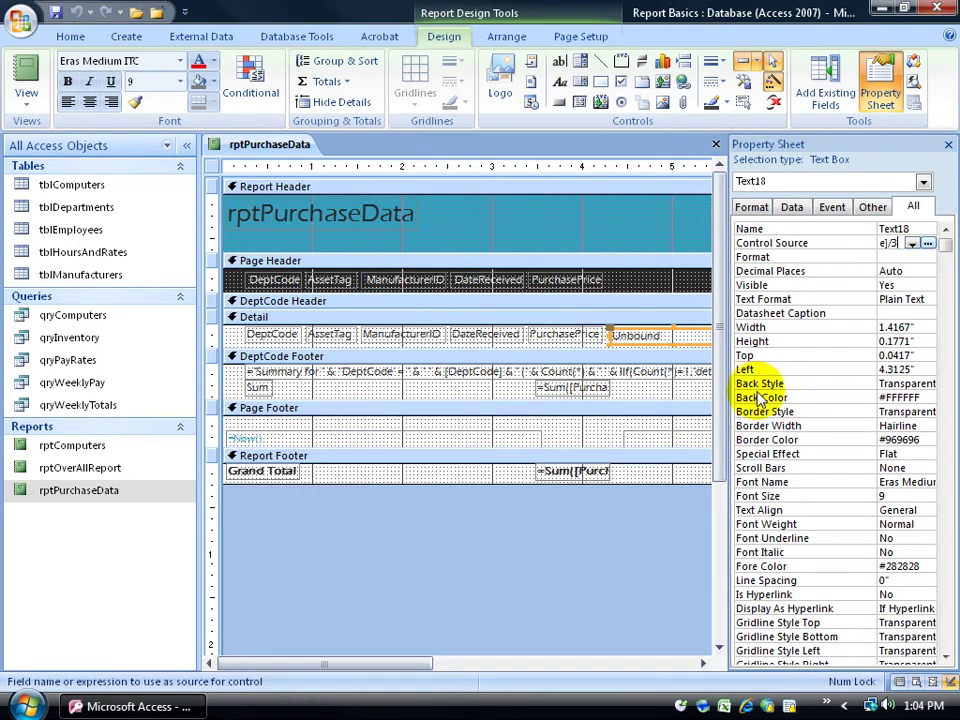
left_click(900, 257)
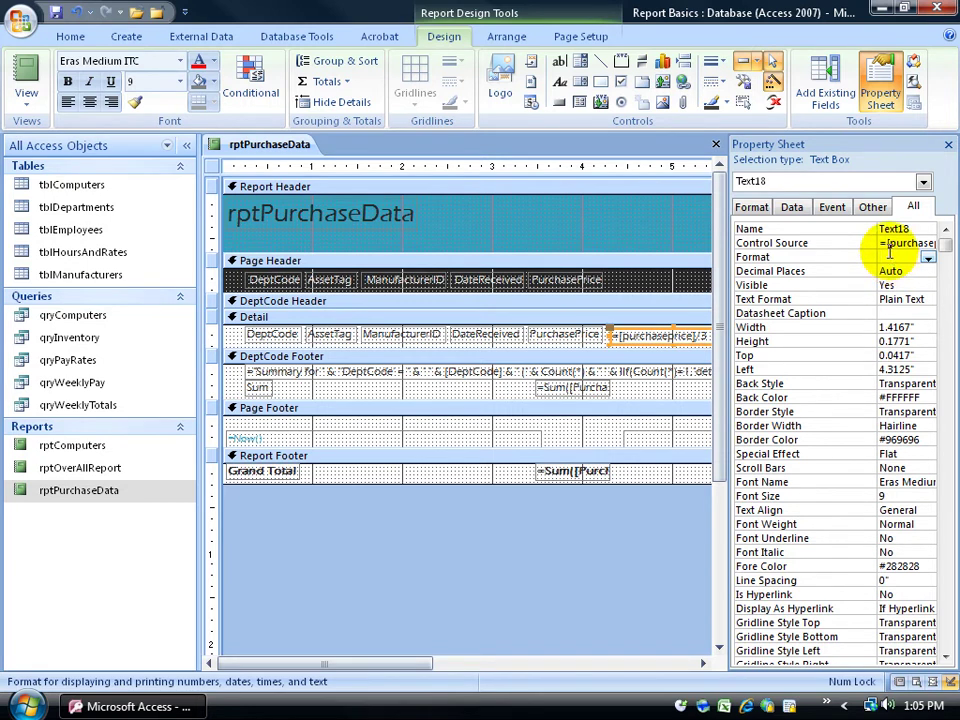
Step: Display the report in Report View and check the calculated values beside the PurchasePrice column
left_click_drag(422, 670, 490, 680)
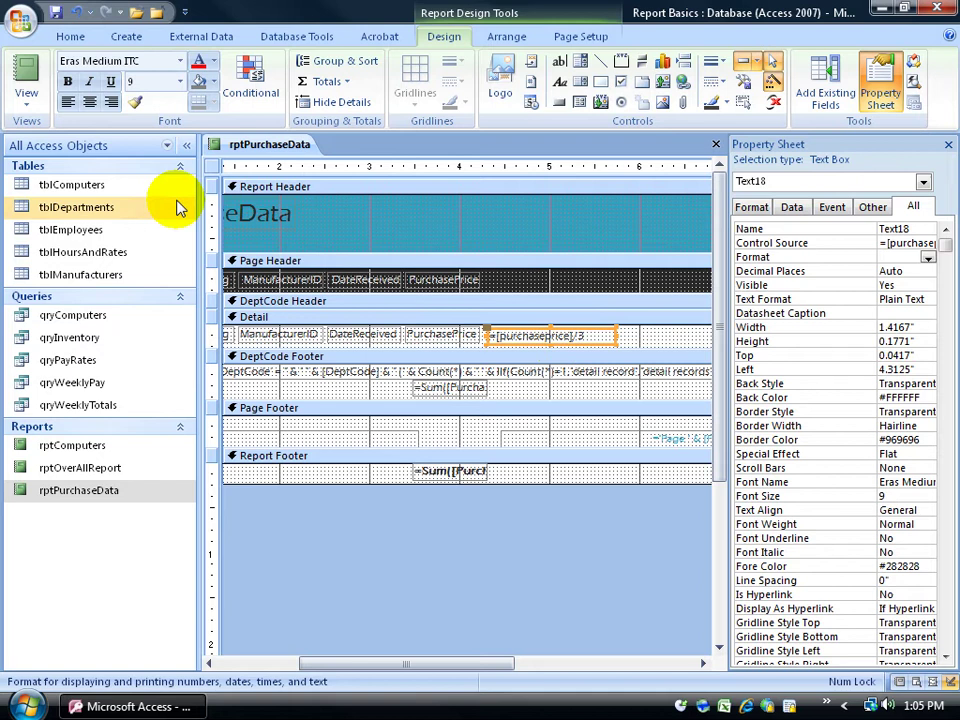
left_click(30, 85)
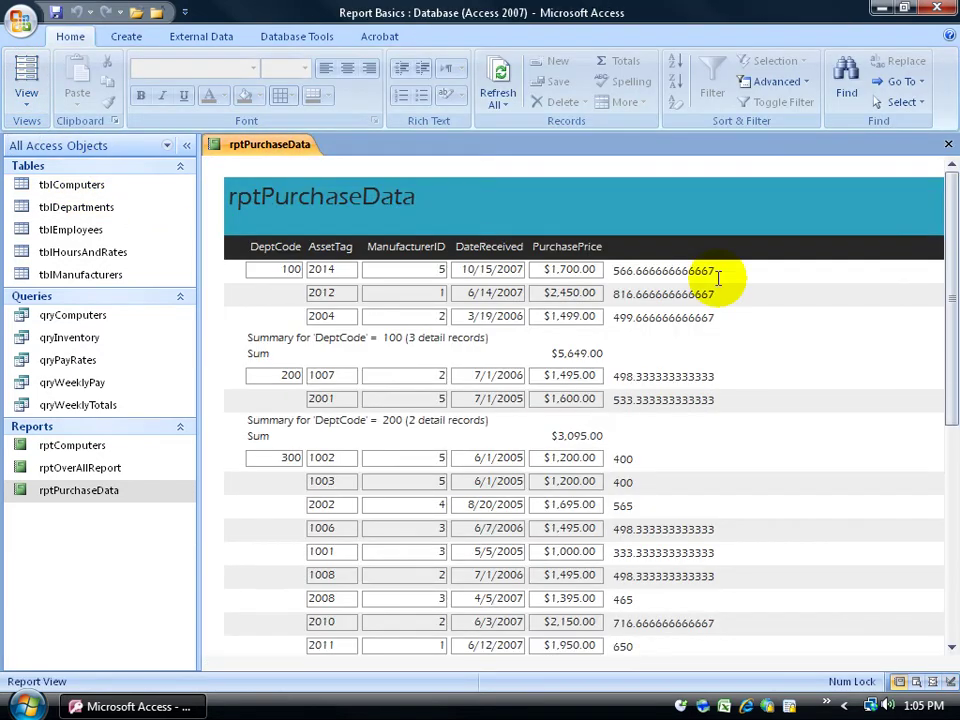
left_click(681, 251)
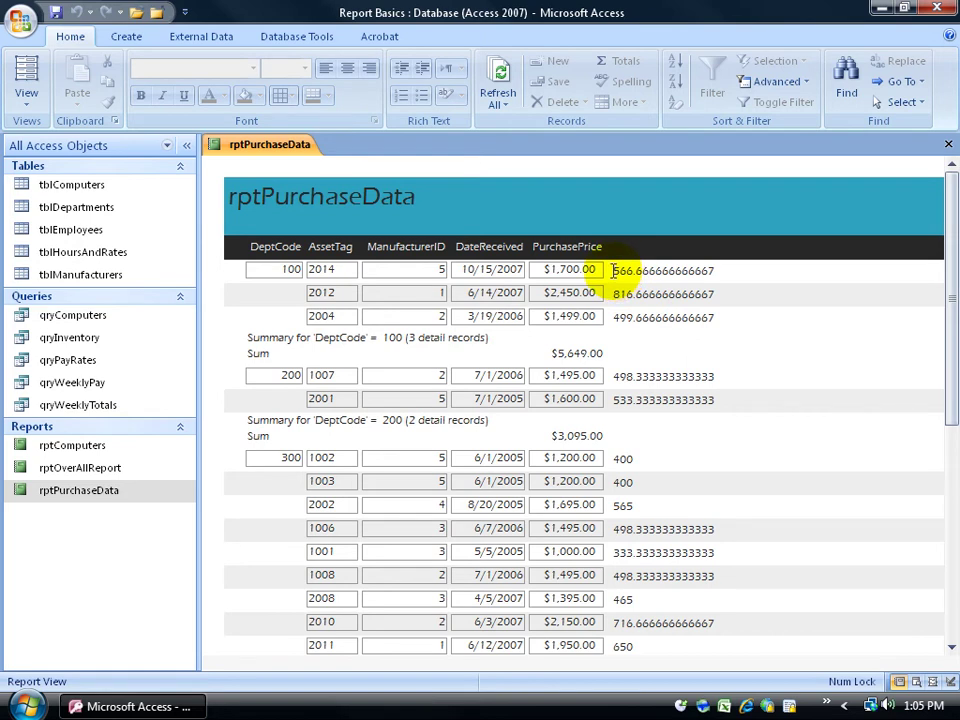
Step: Return the report to Design View and set the calculated text box's Format to Currency
right_click(265, 147)
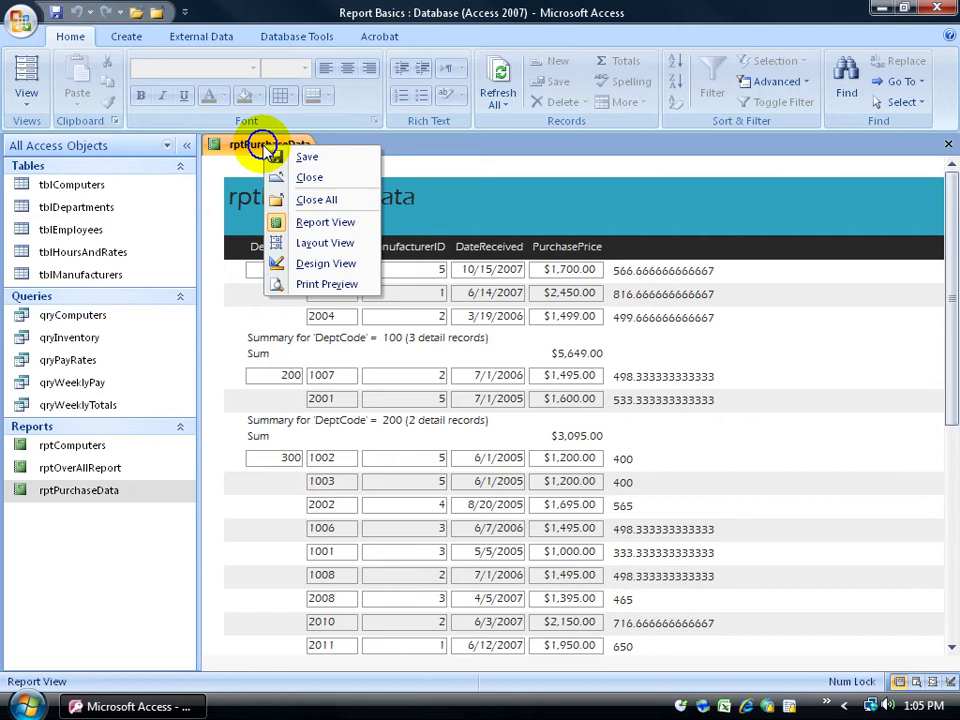
left_click(306, 264)
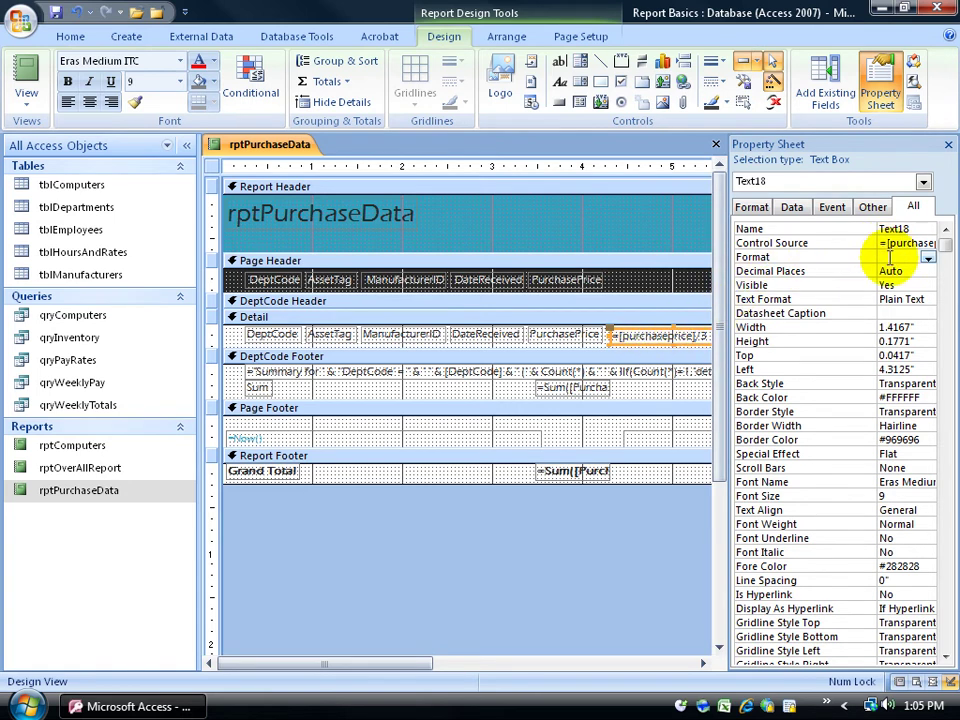
left_click(929, 258)
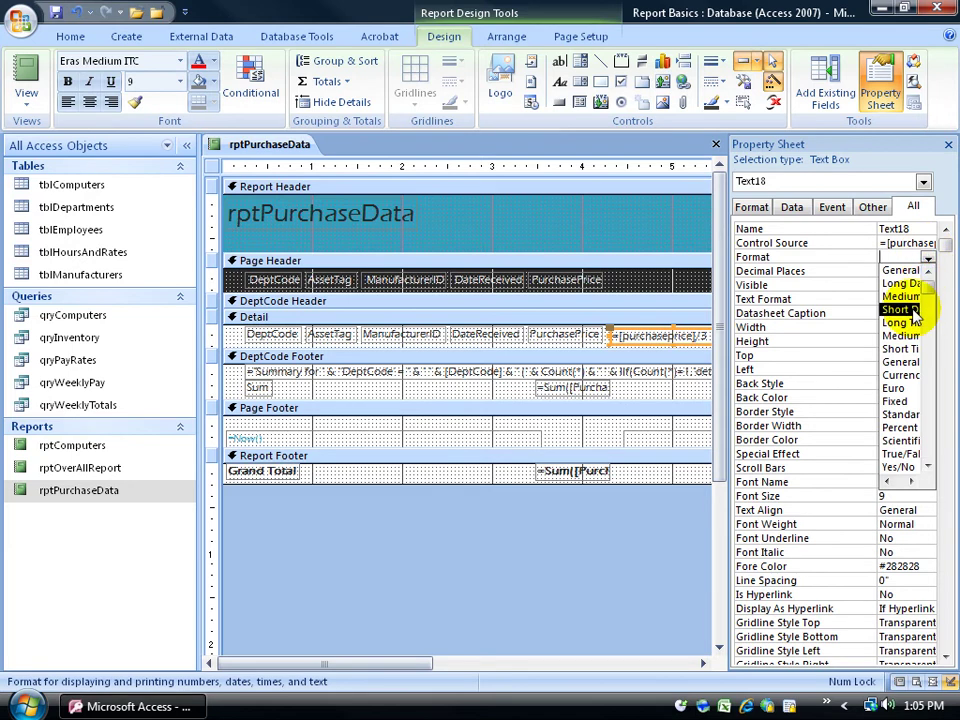
left_click(902, 375)
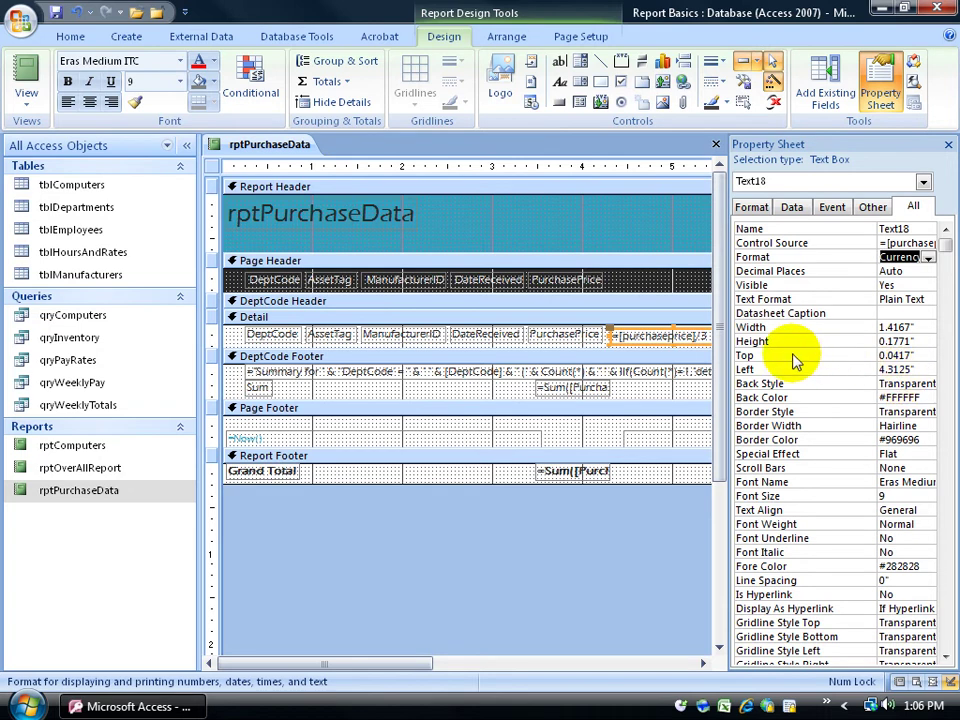
Step: Try a Decimal Places setting of 2 for the calculated text box and switch it back to Auto
left_click(890, 271)
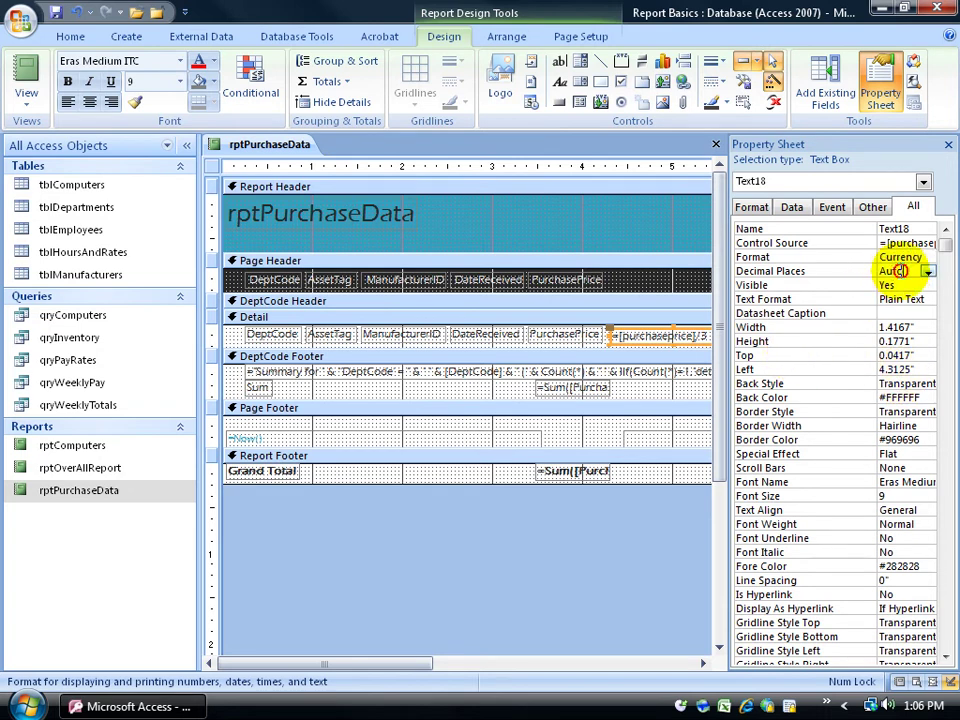
left_click(929, 274)
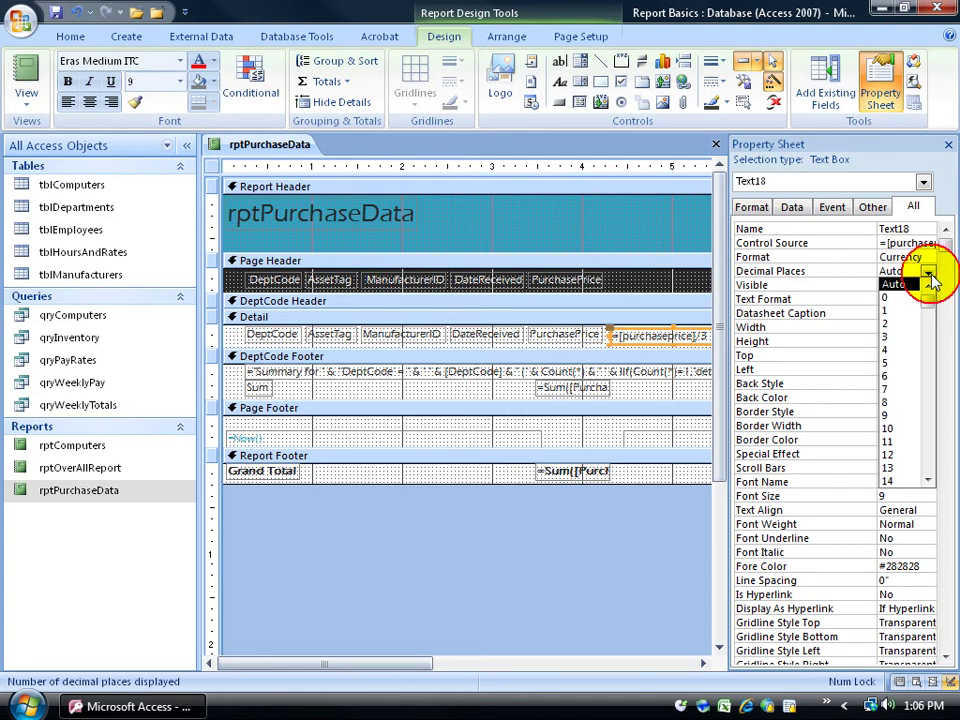
left_click(908, 323)
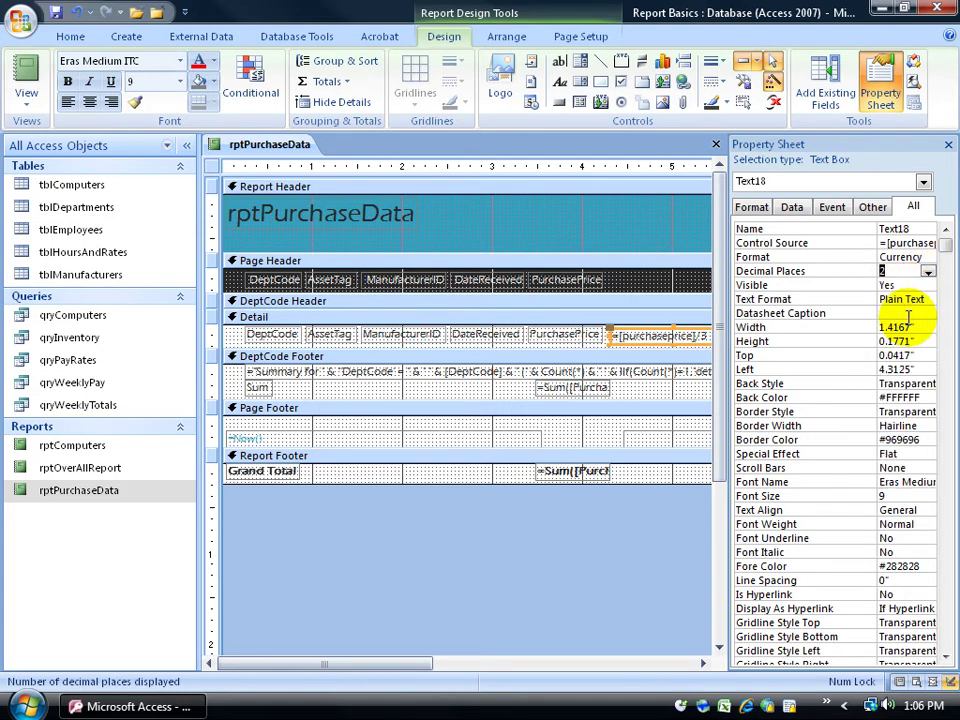
left_click(929, 272)
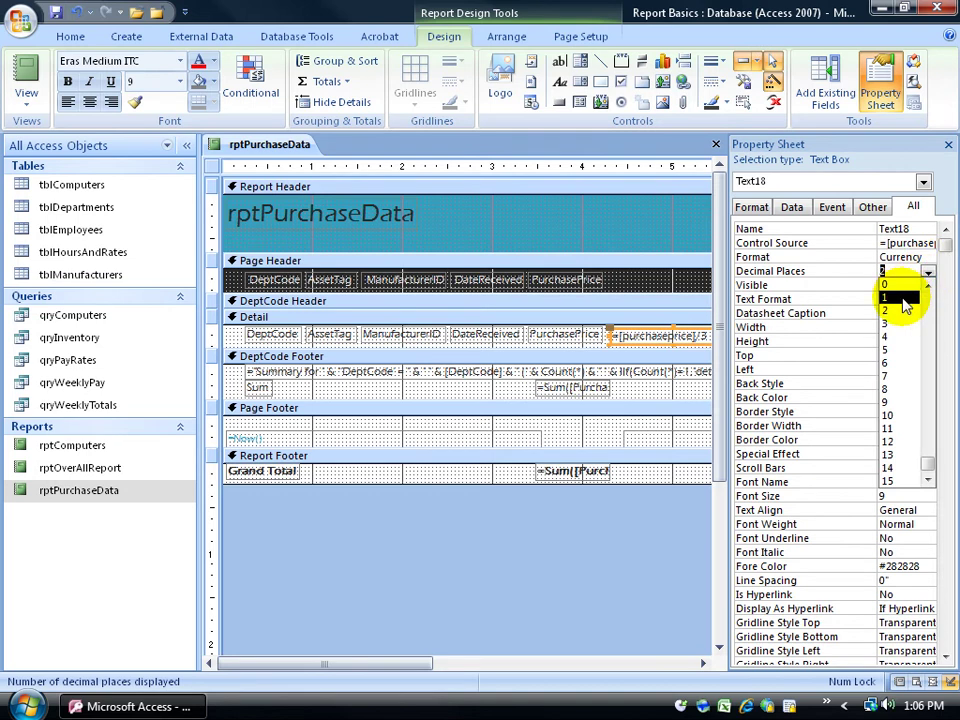
left_click(928, 286)
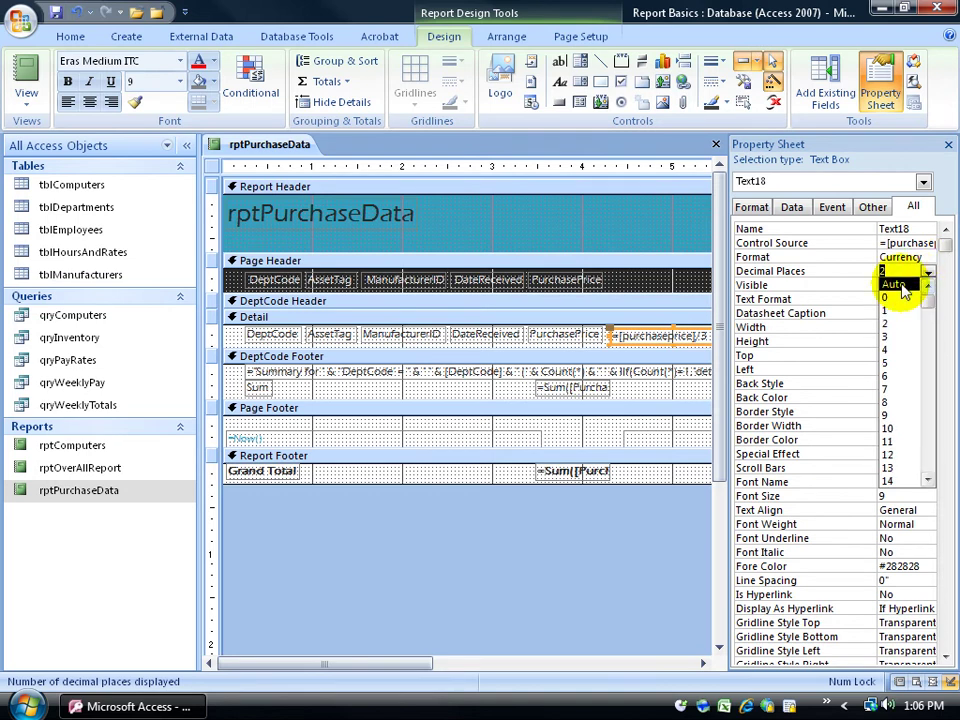
left_click(900, 284)
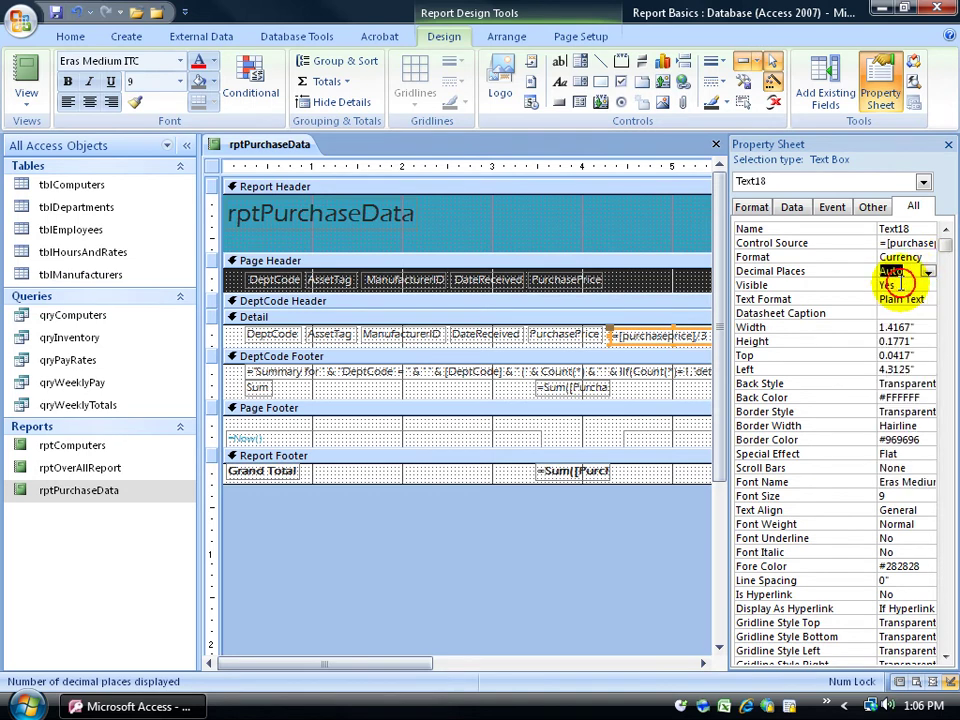
Step: Close the property sheet and add an "Amortize" label about 1.3 inches wide in the Page Header, above the calculated text box
left_click(947, 148)
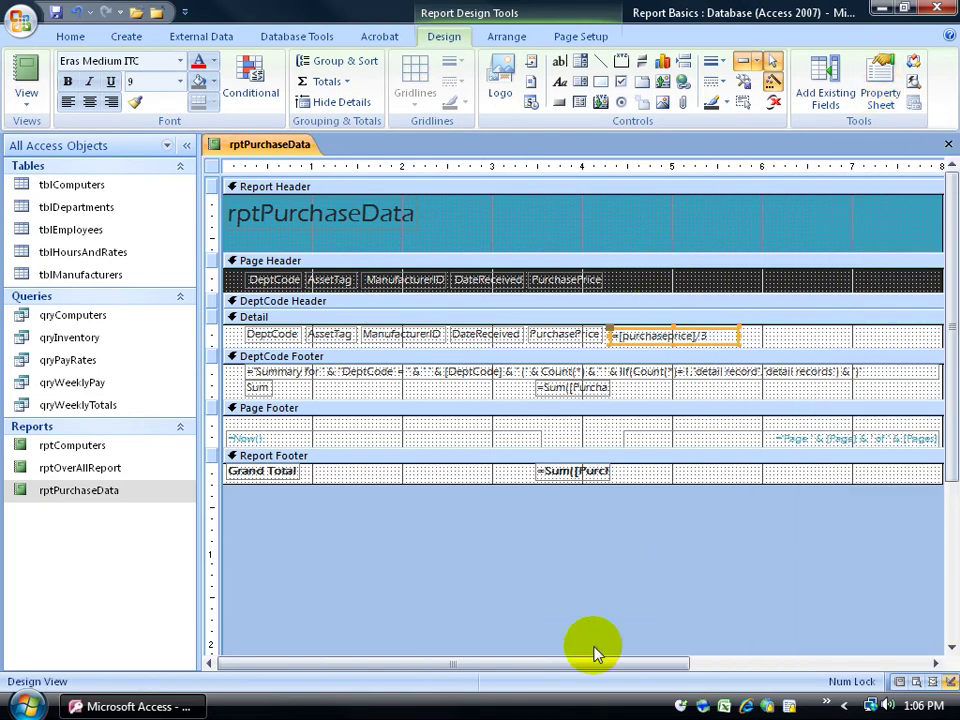
left_click_drag(584, 665, 680, 665)
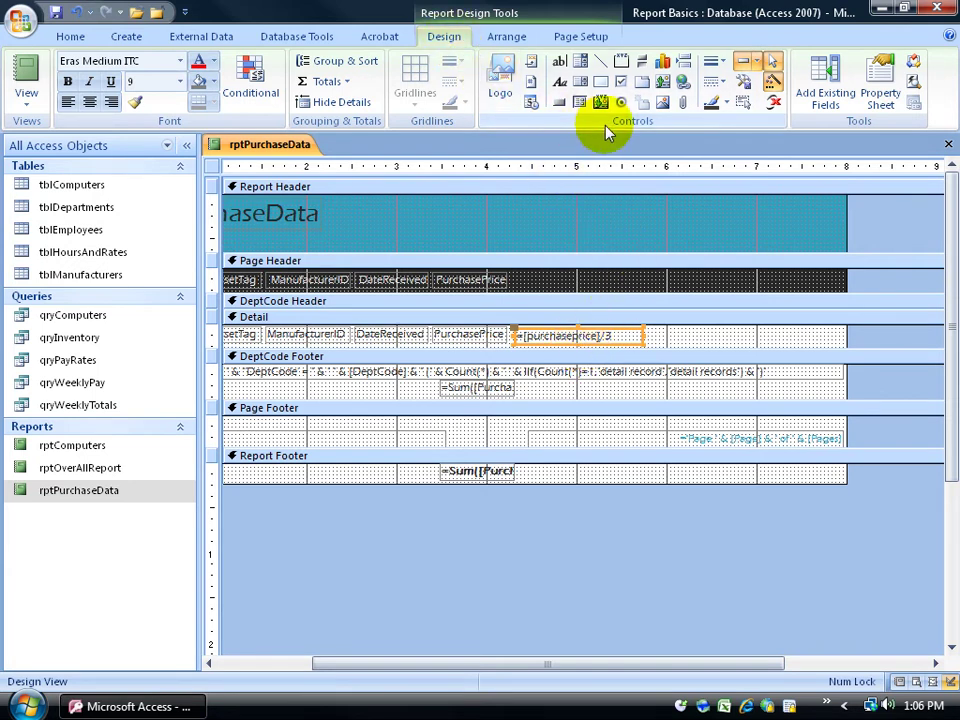
left_click(563, 82)
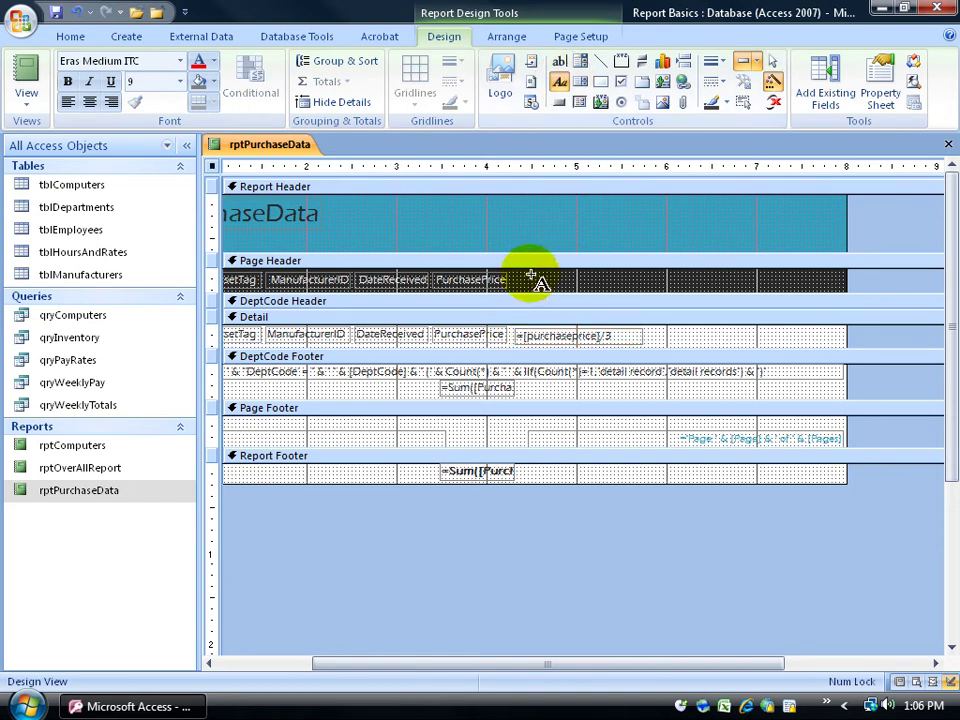
left_click_drag(525, 276, 643, 290)
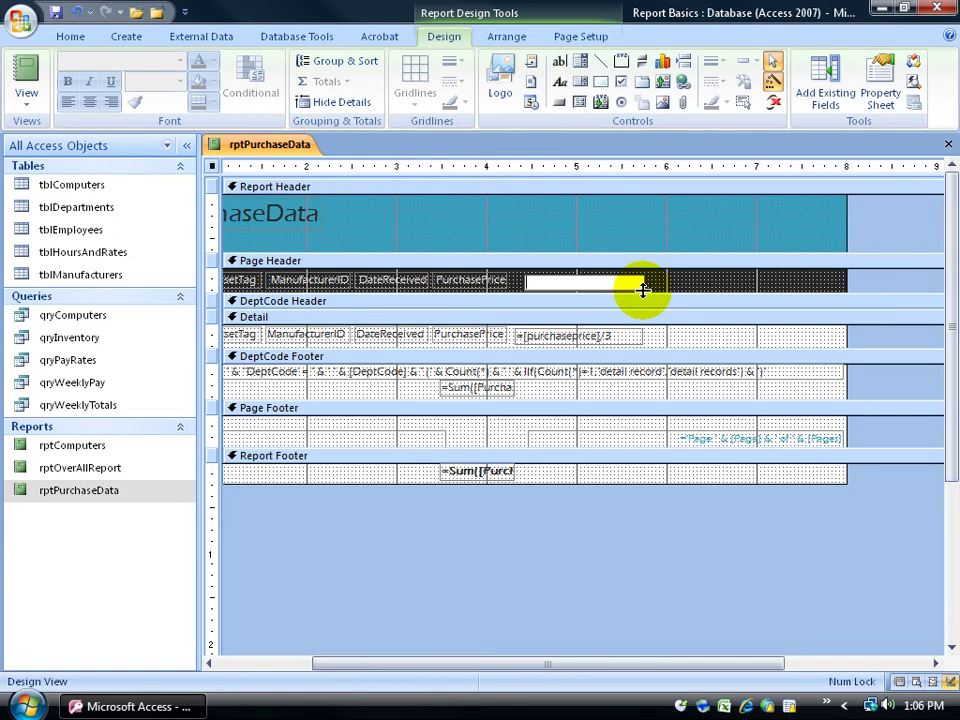
type("Amortize")
key("Return")
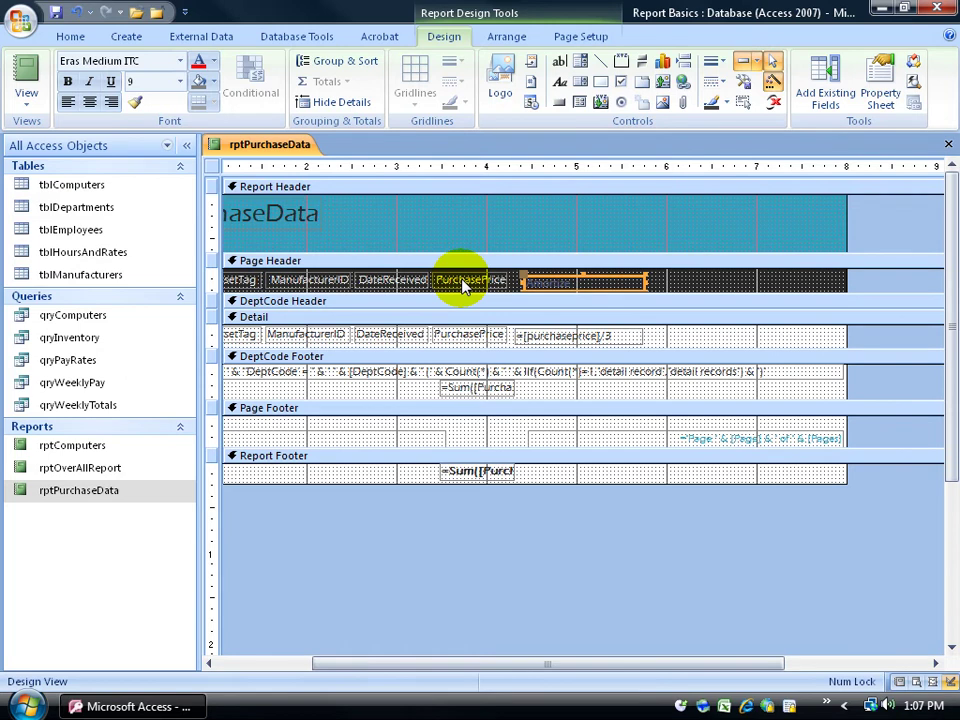
Step: Copy the formatting of the PurchasePrice header label onto the Amortize label using the Format Painter
left_click(559, 280)
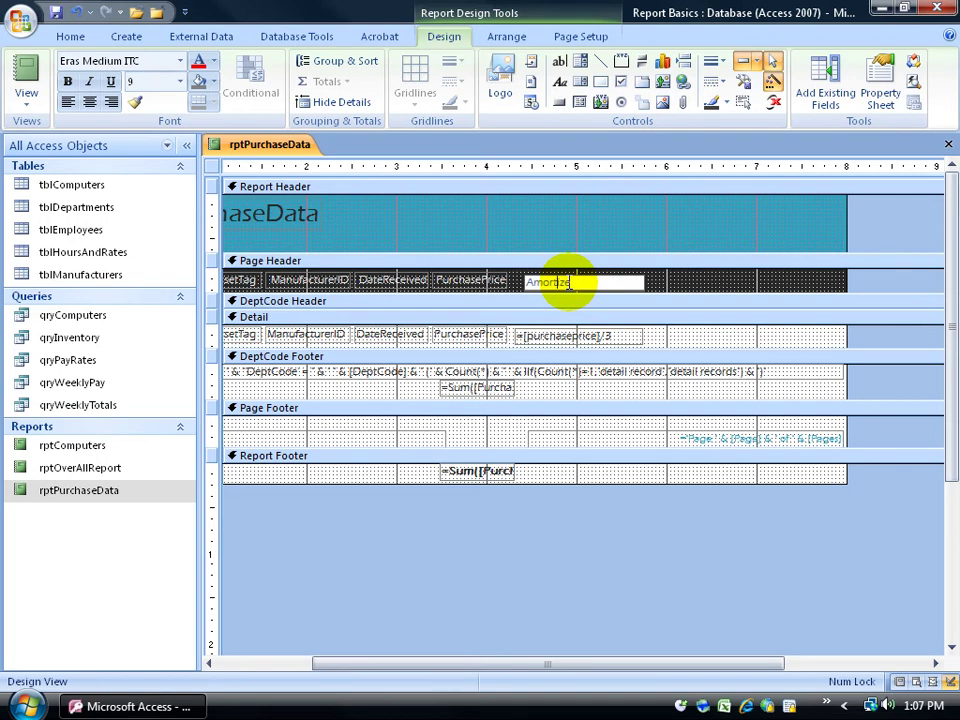
key("Escape")
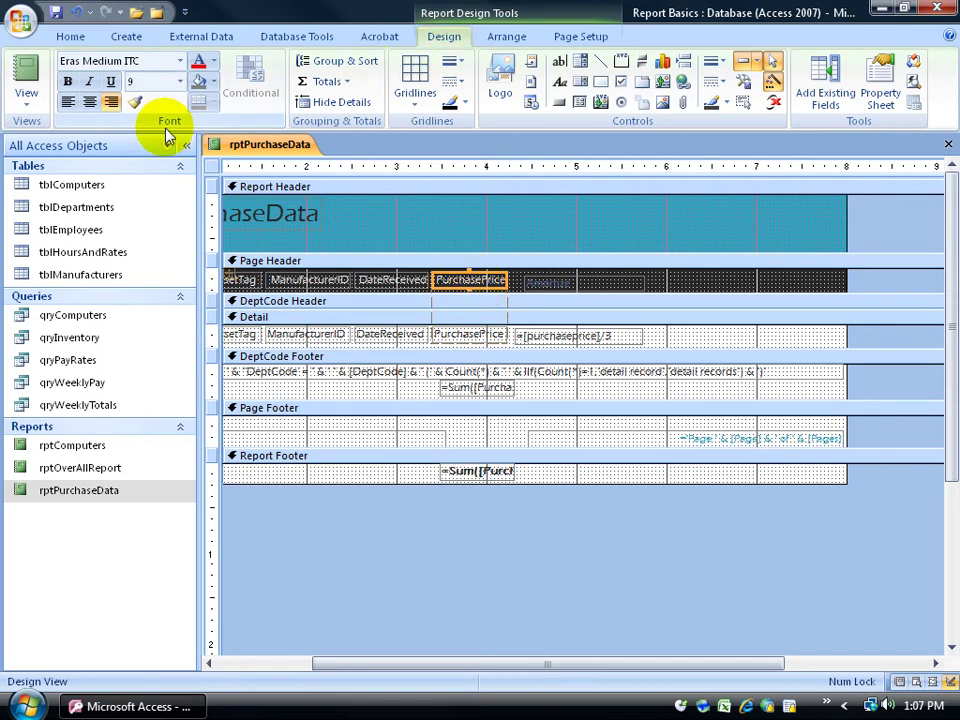
left_click(136, 102)
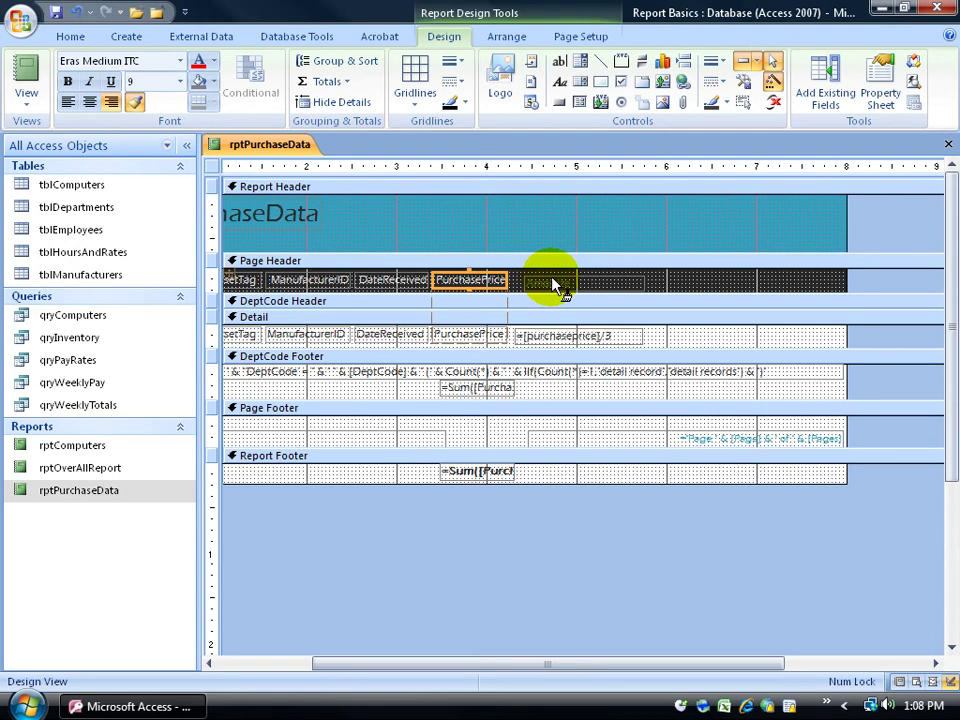
left_click(553, 283)
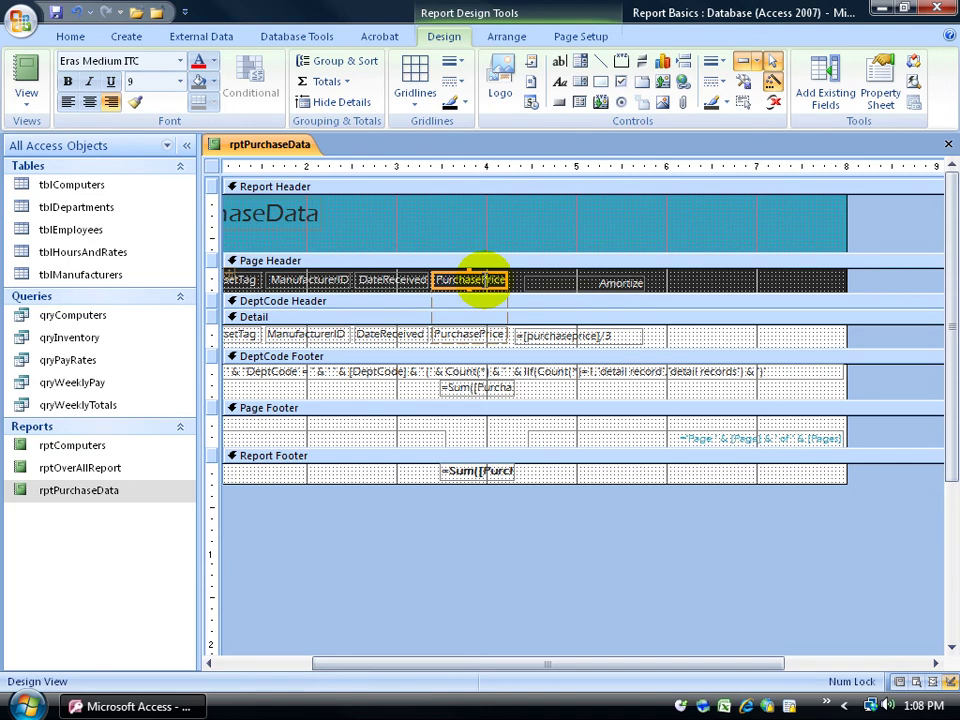
Step: Left-align the Amortize label's text and narrow the label to about 0.8 inch, slightly wider than its text
left_click(560, 281)
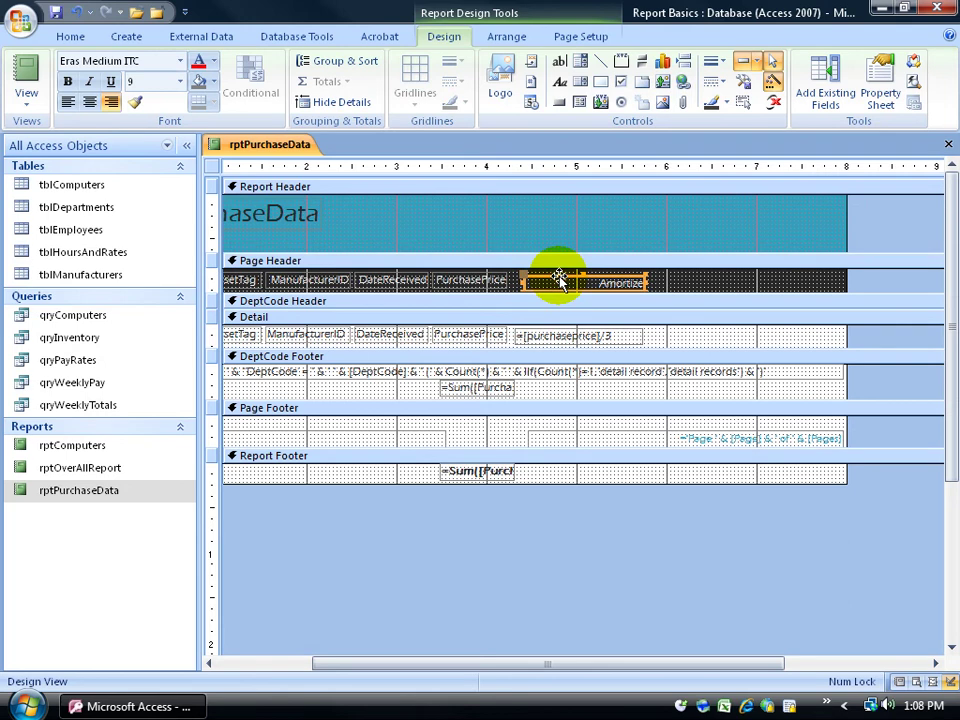
left_click(68, 103)
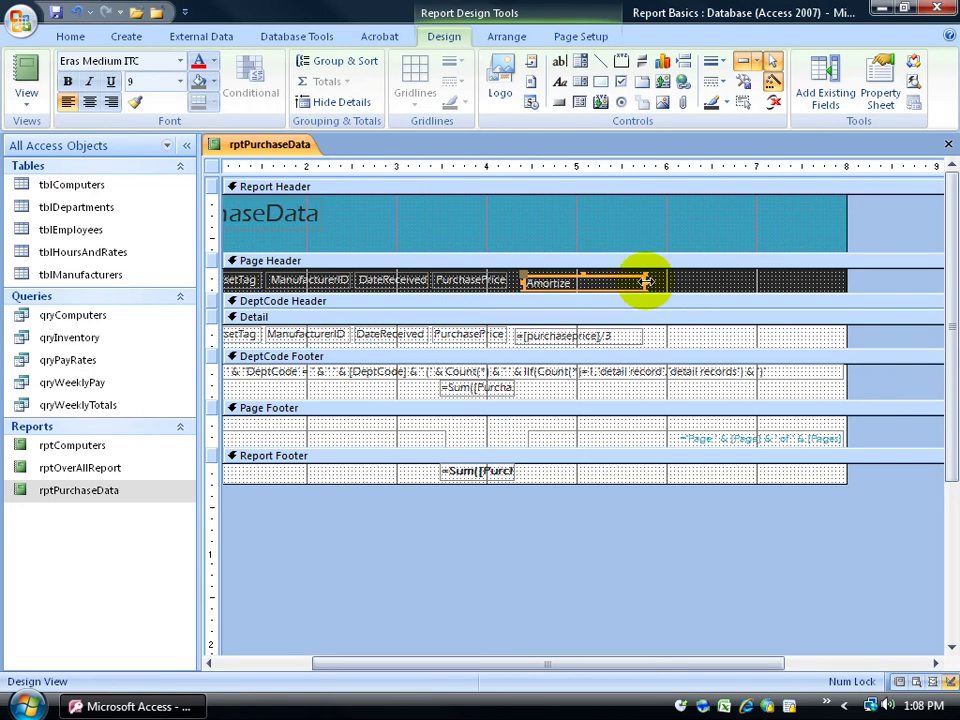
left_click_drag(645, 282, 600, 285)
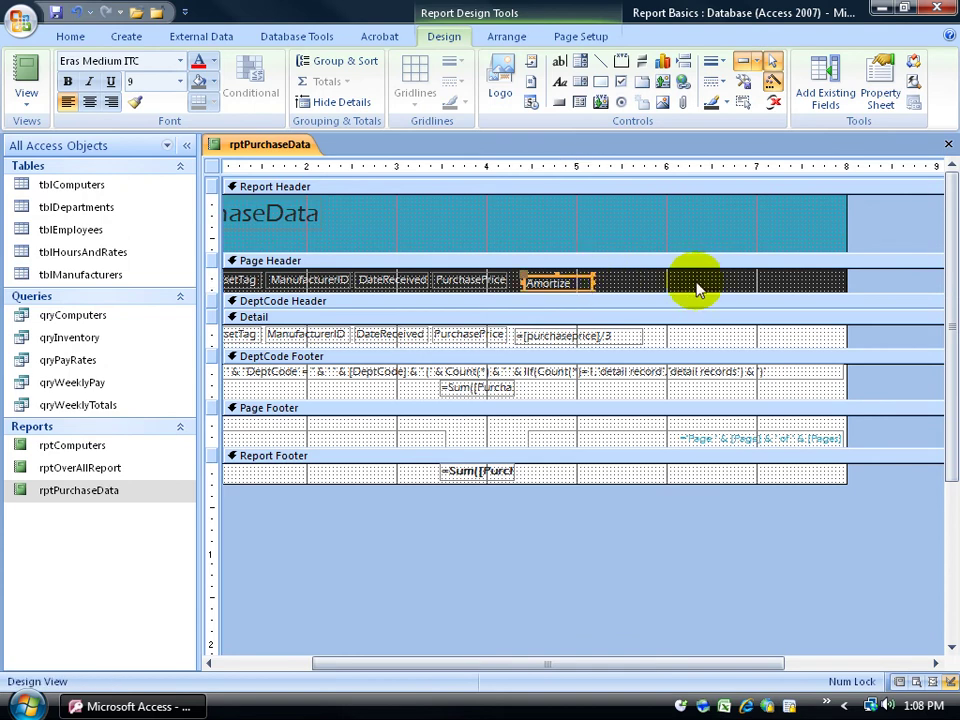
Step: Select the Amortize and PurchasePrice labels in the Page Header together and align their top edges
left_click(485, 279)
left_click(395, 280)
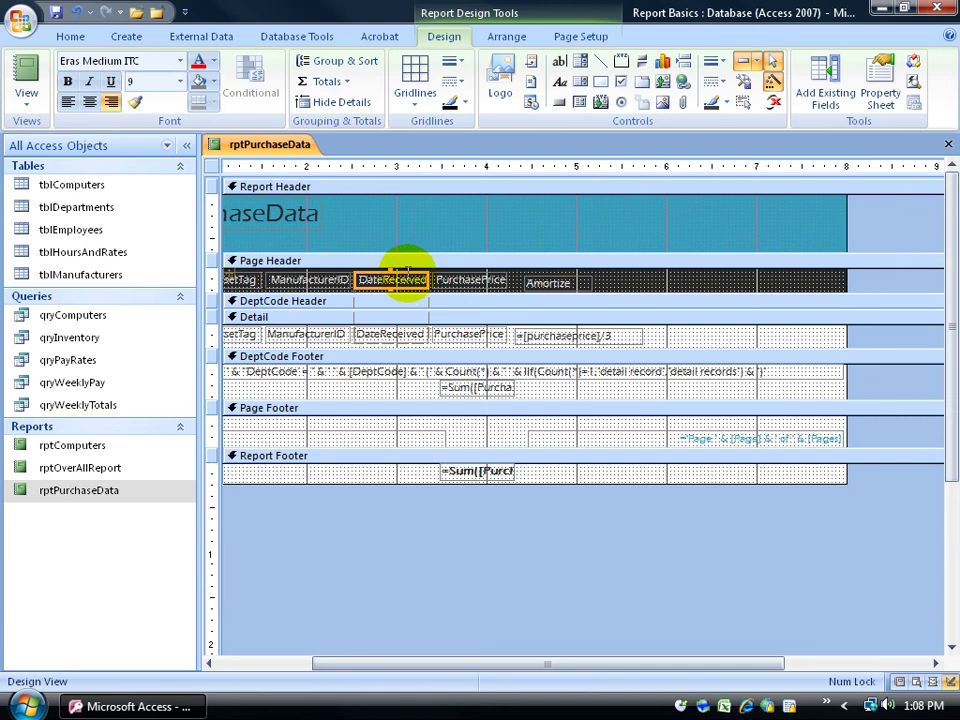
left_click(549, 283)
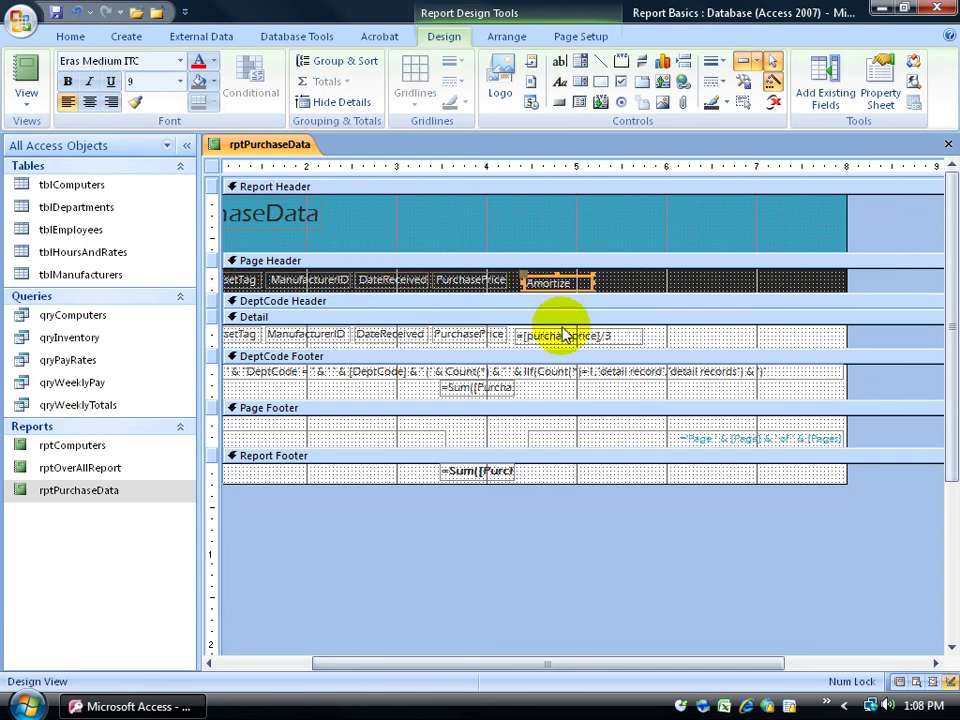
left_click(497, 283, "shift")
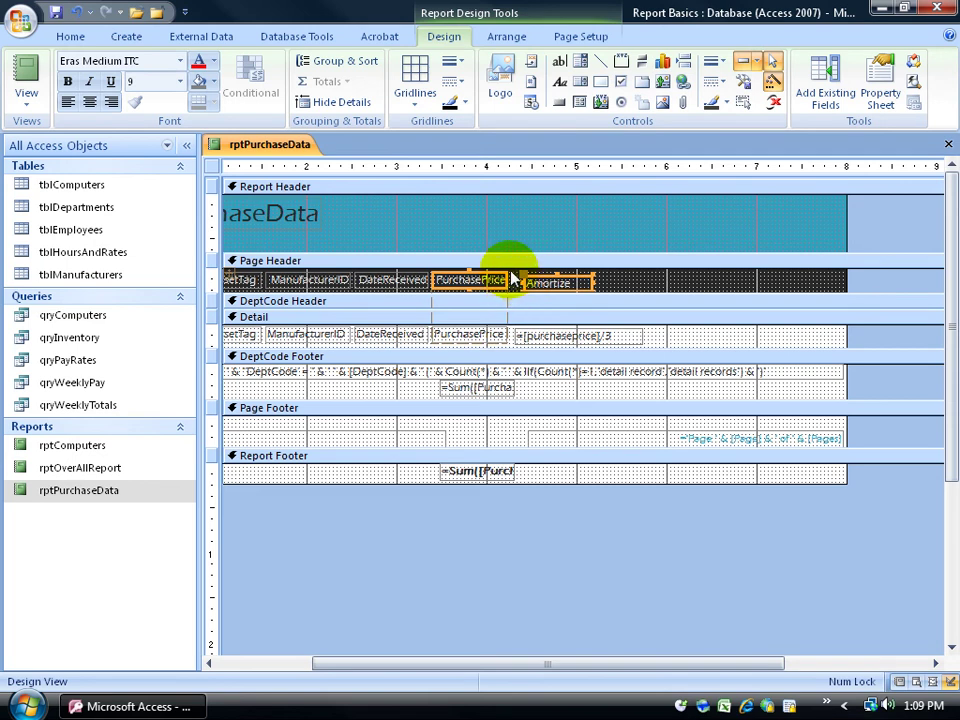
left_click(507, 38)
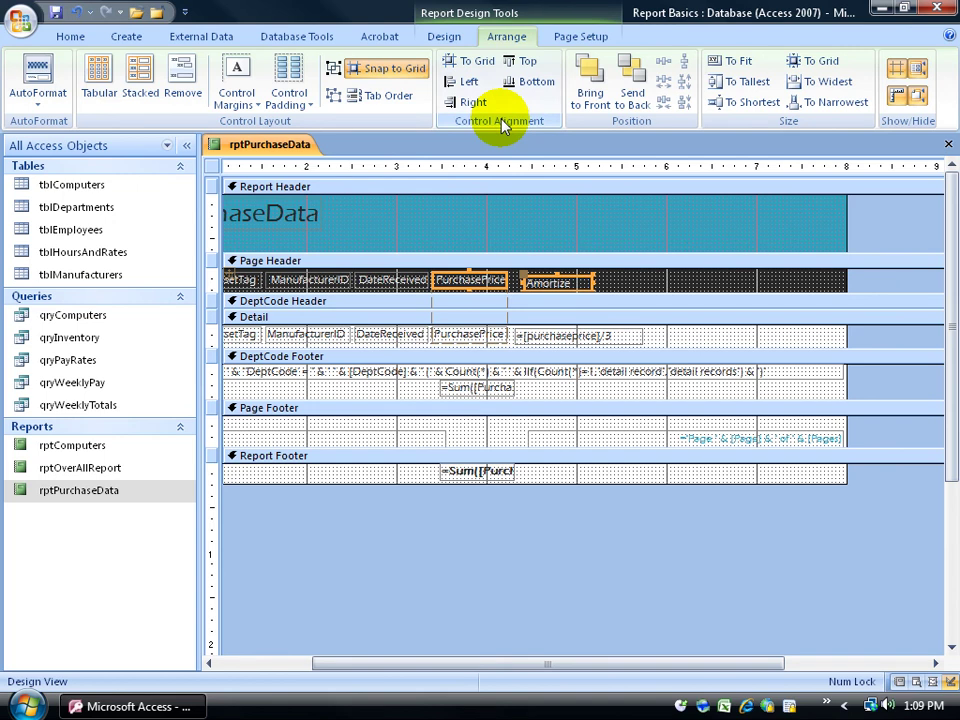
left_click(521, 61)
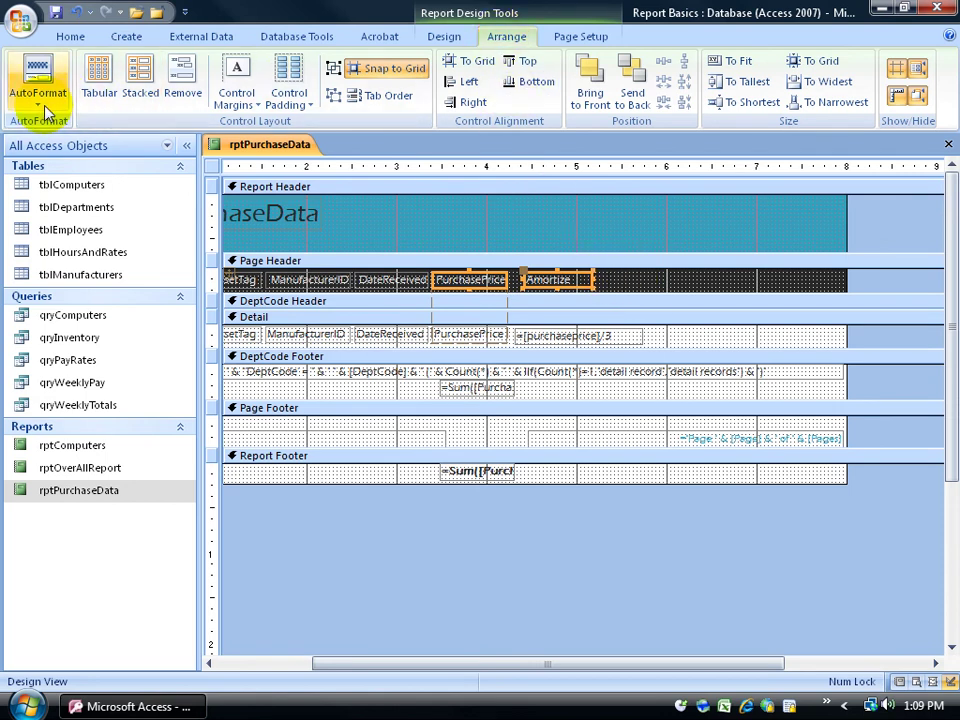
Step: Show the report in Report View to check the Amortize heading and the currency-formatted column
right_click(262, 150)
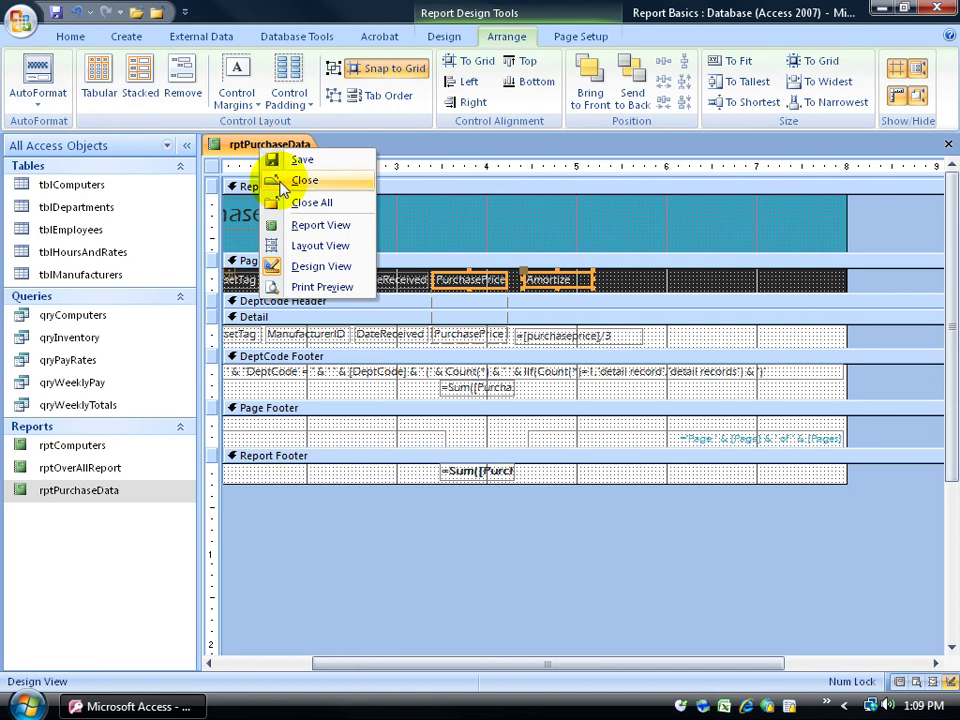
left_click(306, 226)
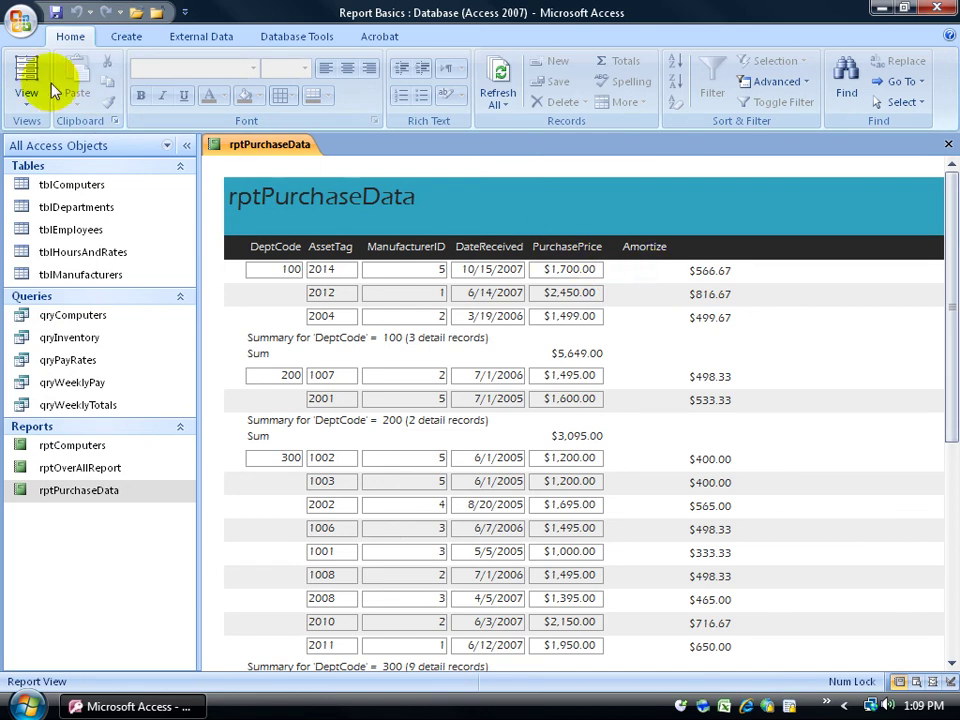
Step: Review the properties of the Detail section's PurchasePrice text box and copy its formatting onto the =[purchaseprice]/3 field with the Format Painter
left_click(27, 97)
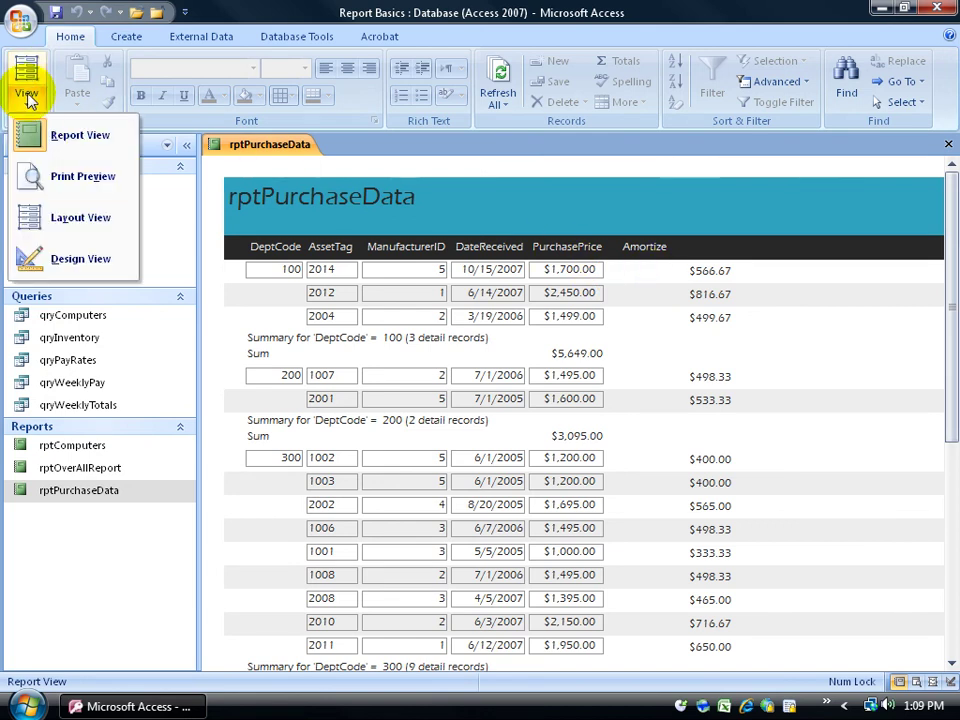
left_click(55, 260)
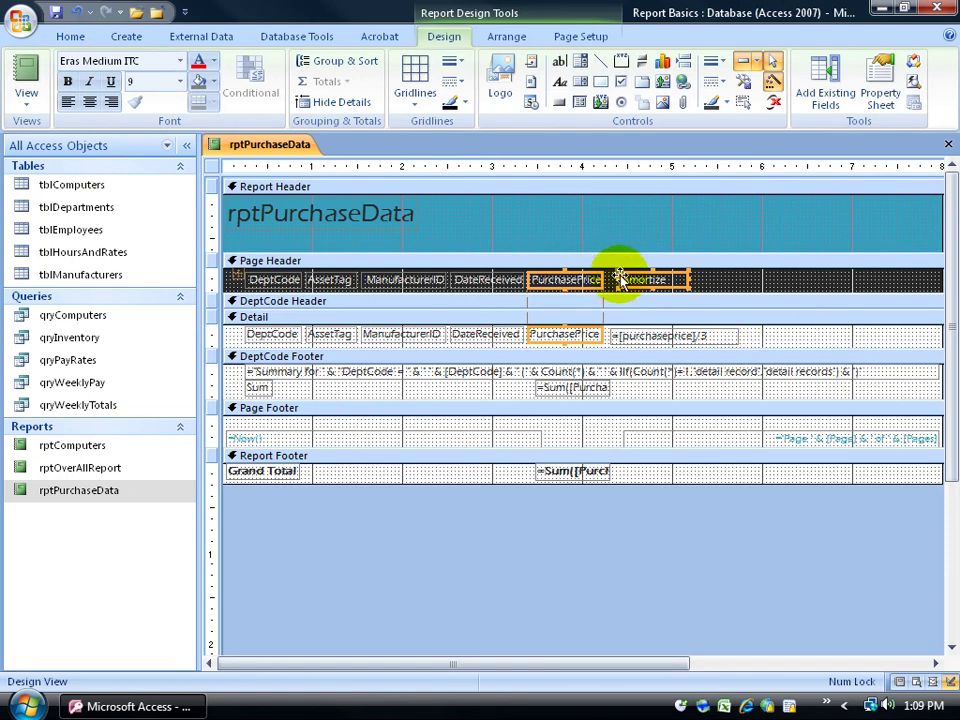
left_click(580, 340)
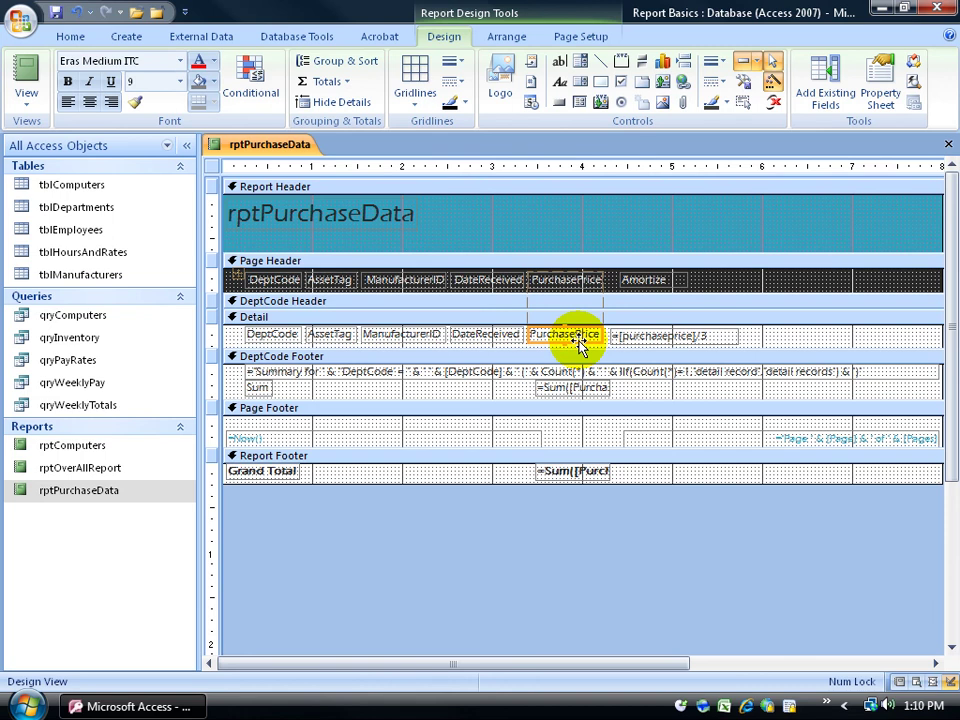
left_click(880, 90)
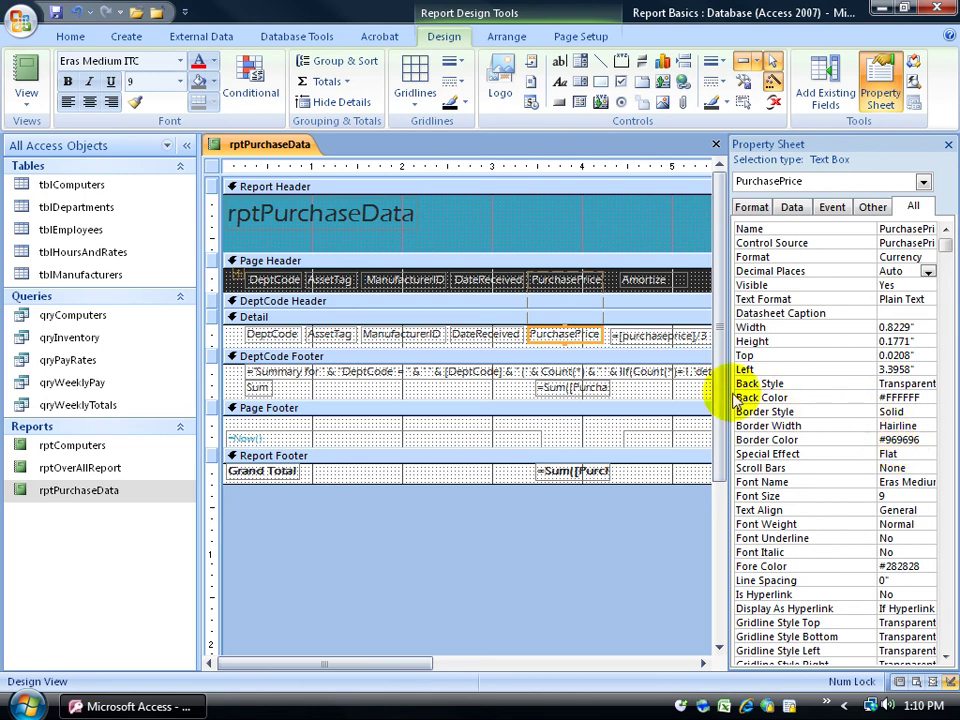
left_click(948, 144)
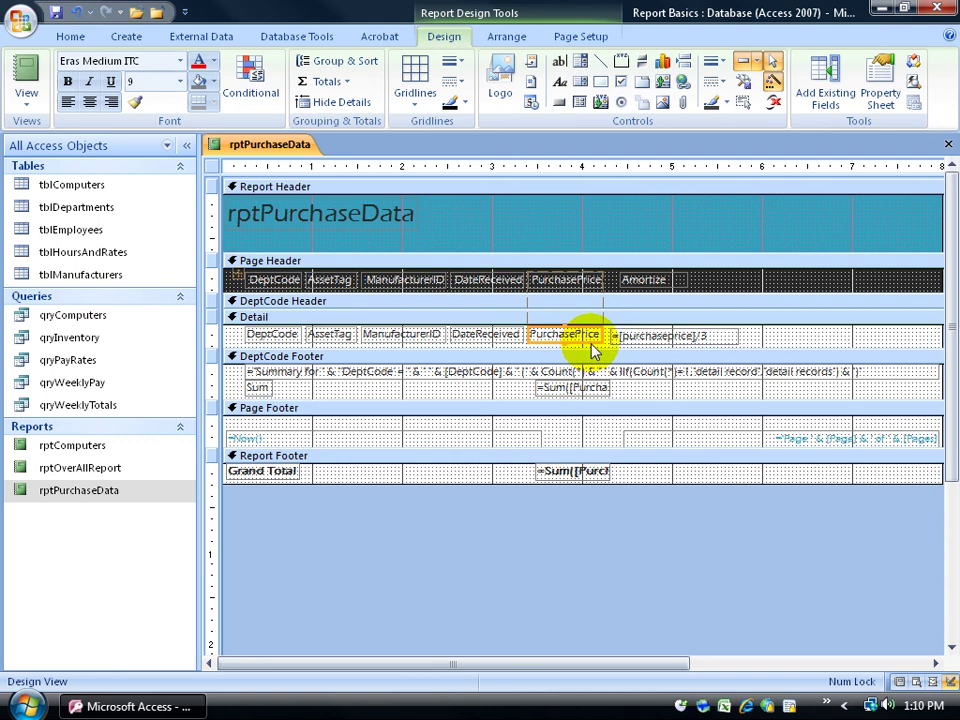
left_click(135, 101)
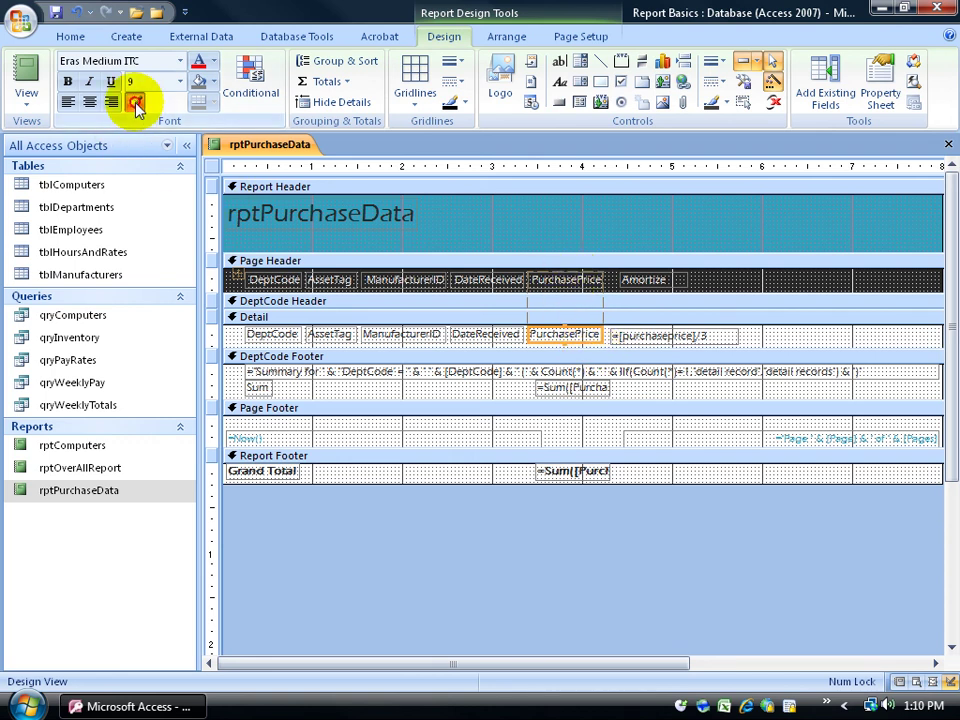
left_click(618, 335)
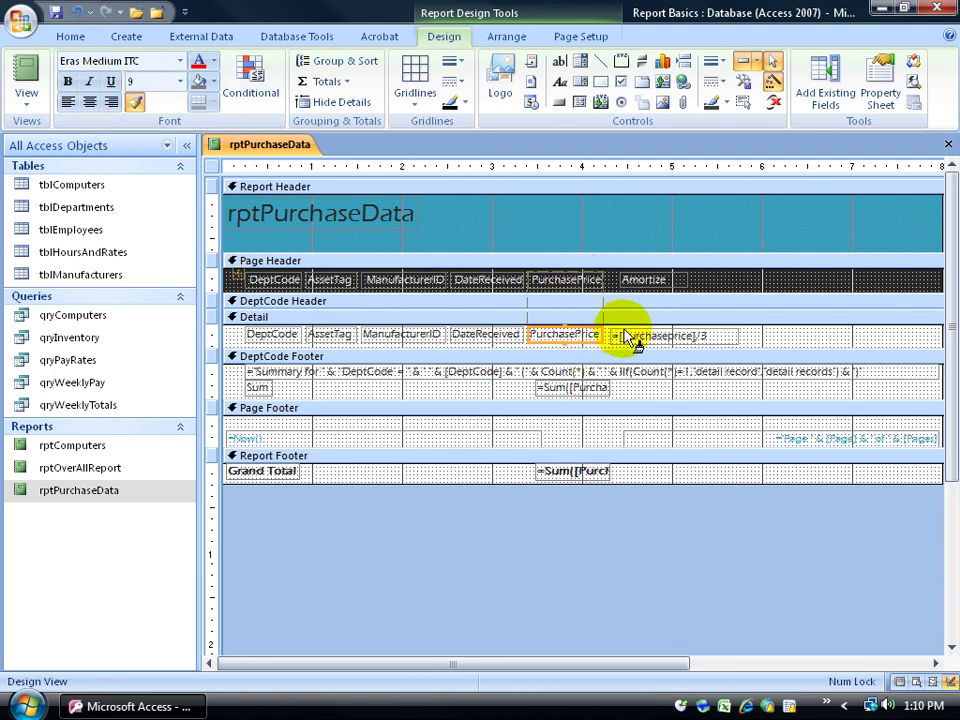
left_click(24, 78)
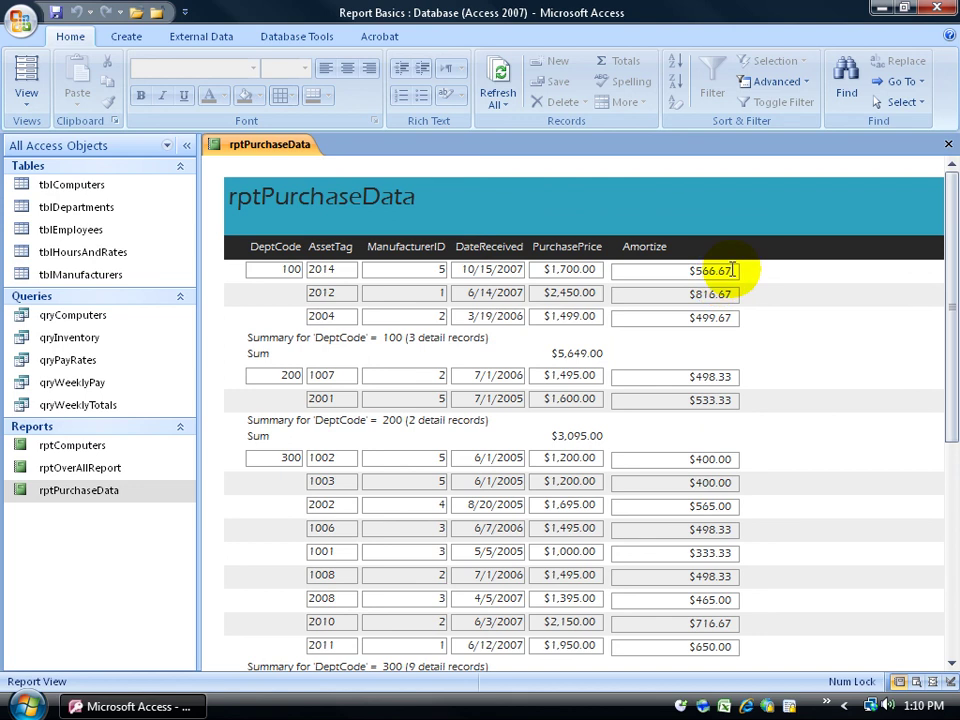
Step: Left-align the values of the =[purchaseprice]/3 calculated field in the Detail section and check the column in Report View
left_click(26, 92)
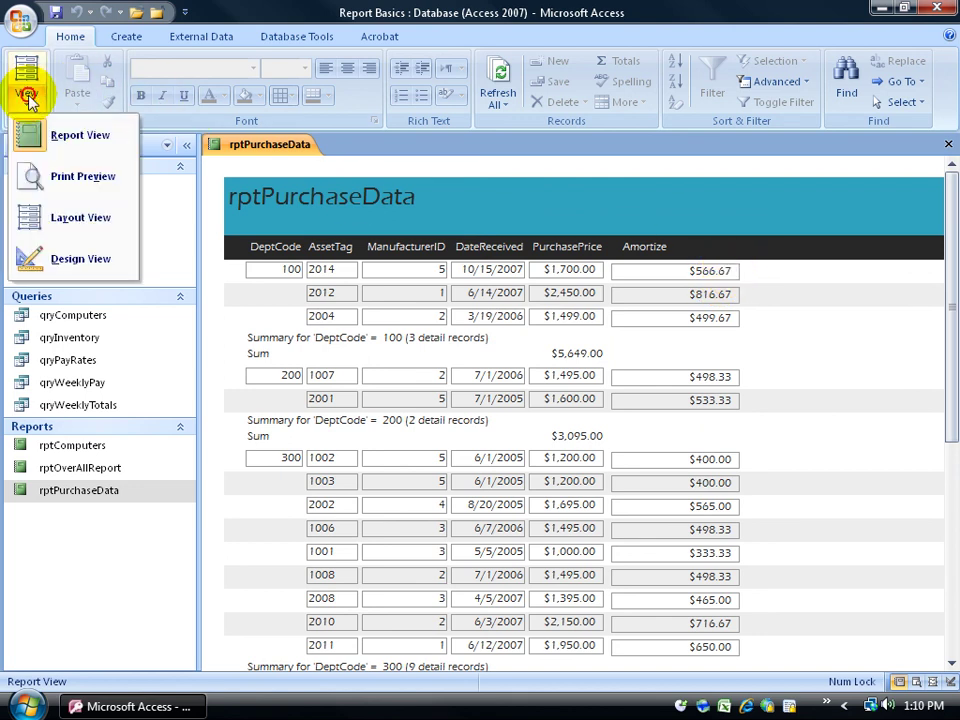
left_click(64, 258)
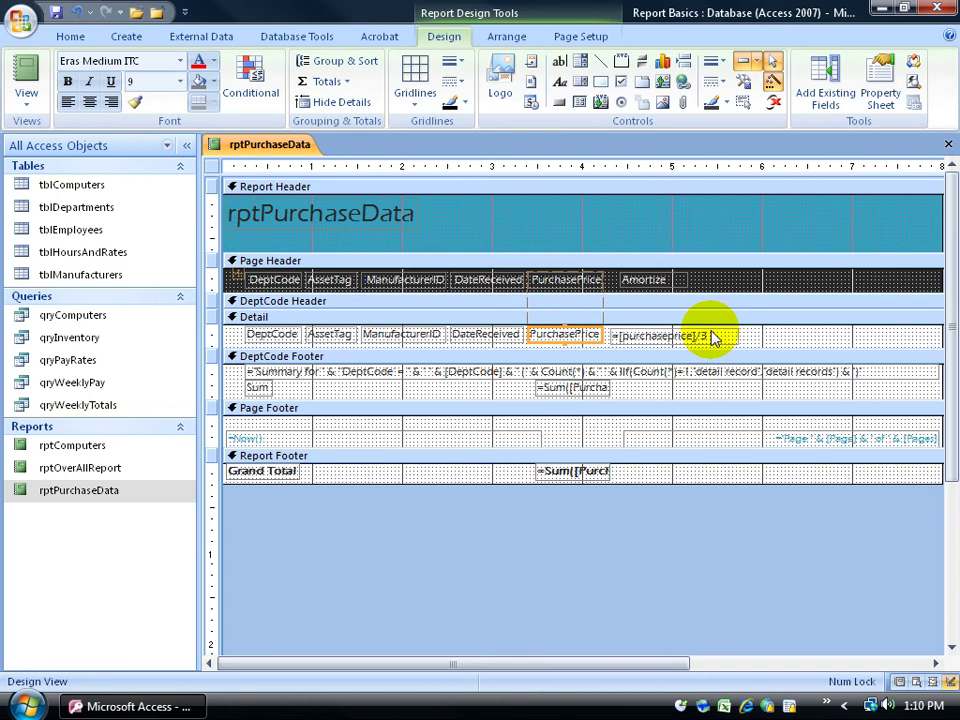
left_click(710, 335)
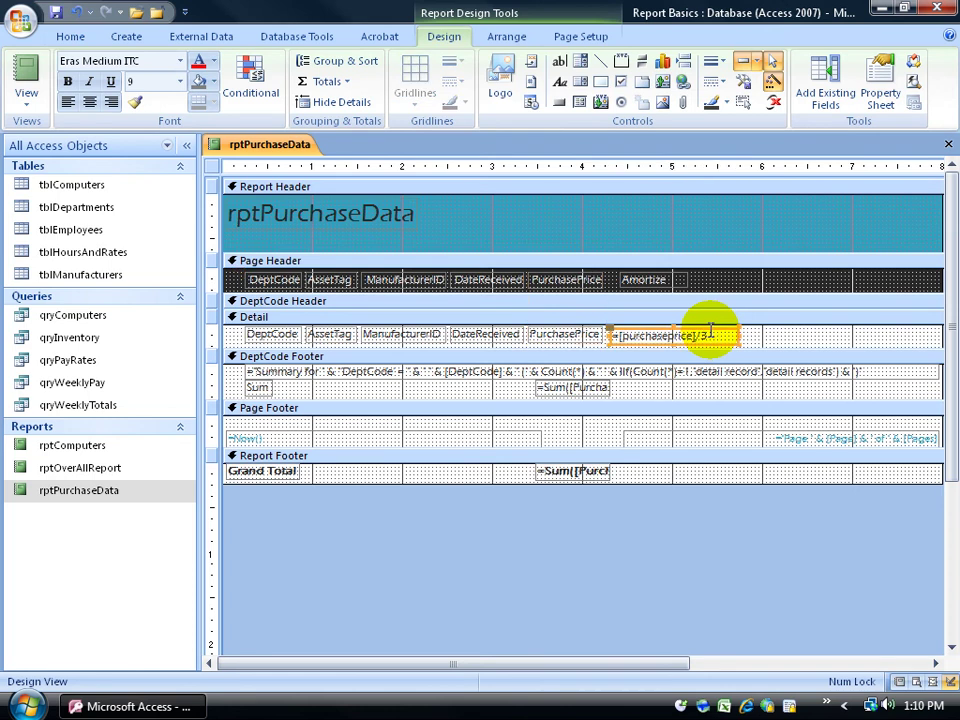
left_click(69, 106)
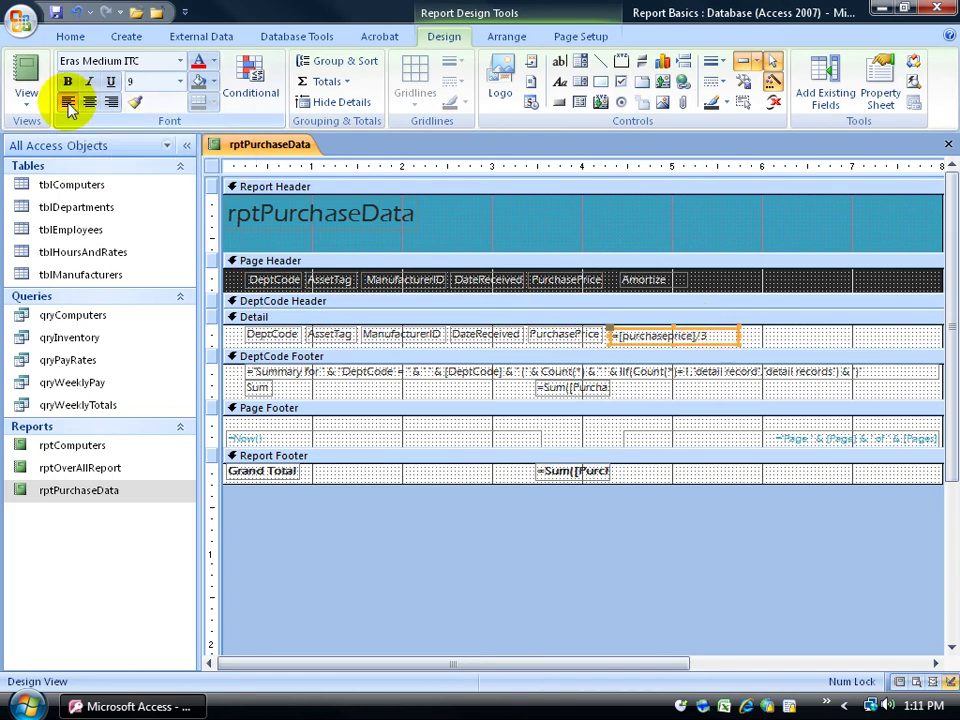
left_click(26, 70)
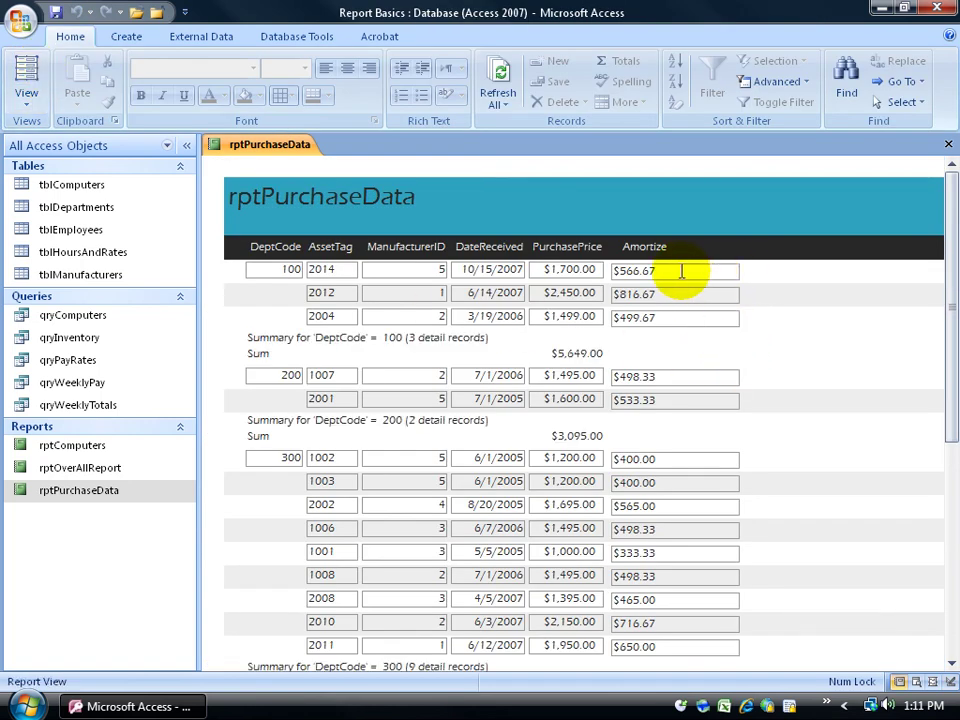
Step: Narrow the =[purchaseprice]/3 text box in the Detail section to about 0.75 inch and check its column in Report View
left_click(26, 97)
left_click(28, 257)
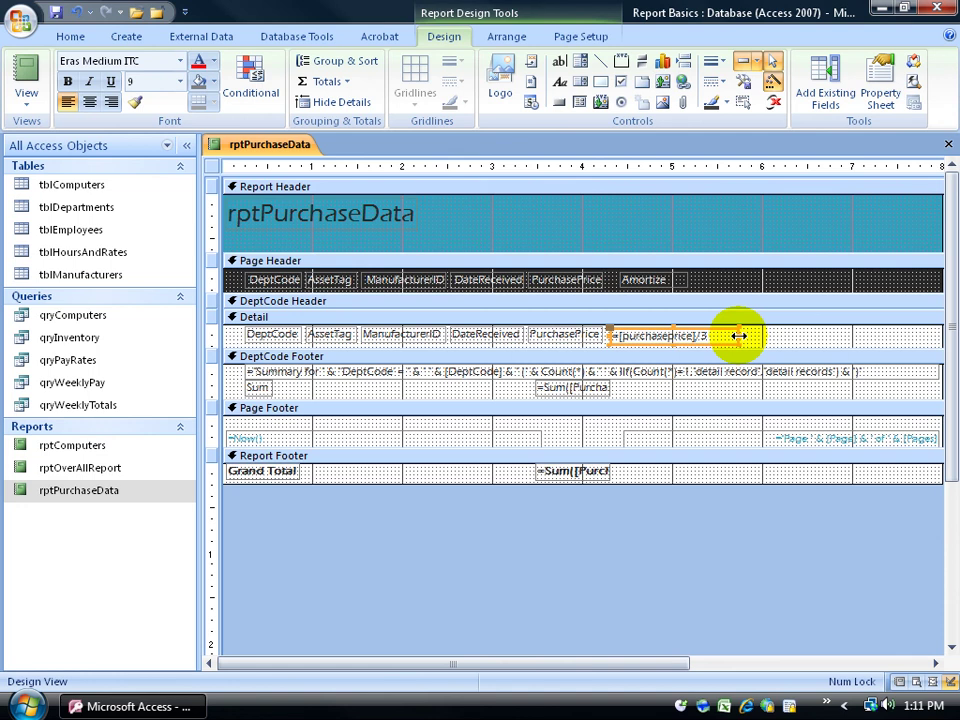
left_click_drag(738, 336, 688, 336)
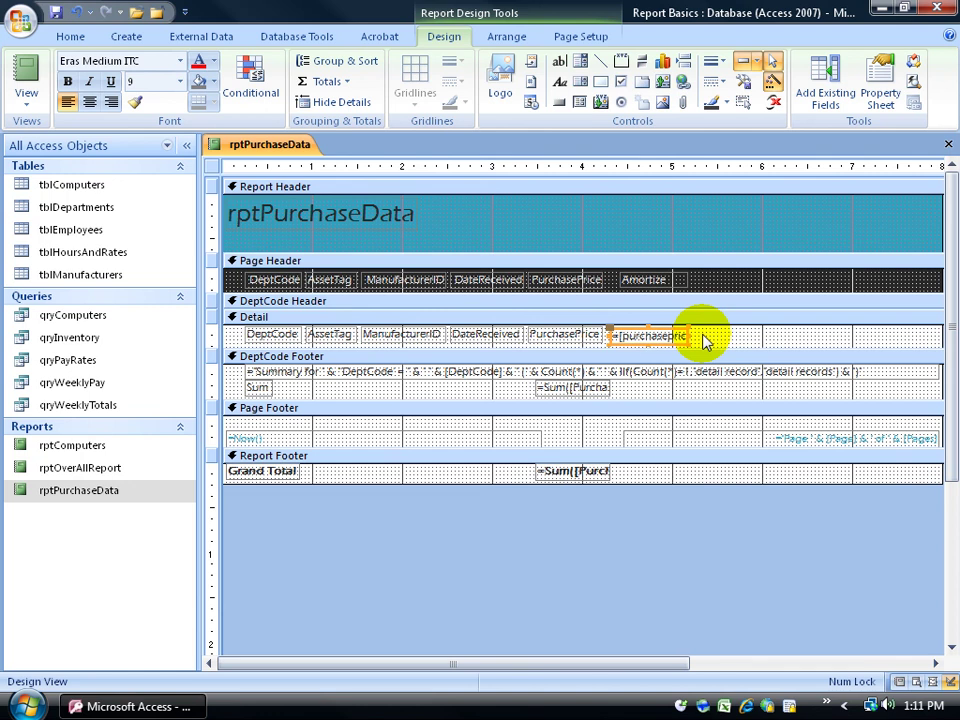
left_click_drag(686, 336, 675, 337)
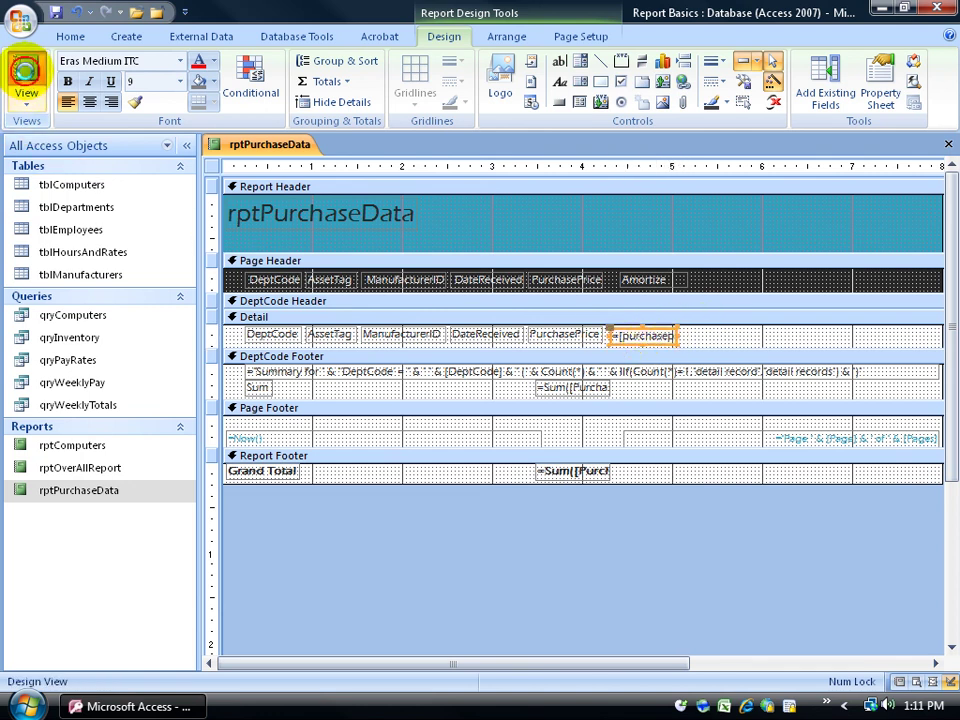
left_click(26, 70)
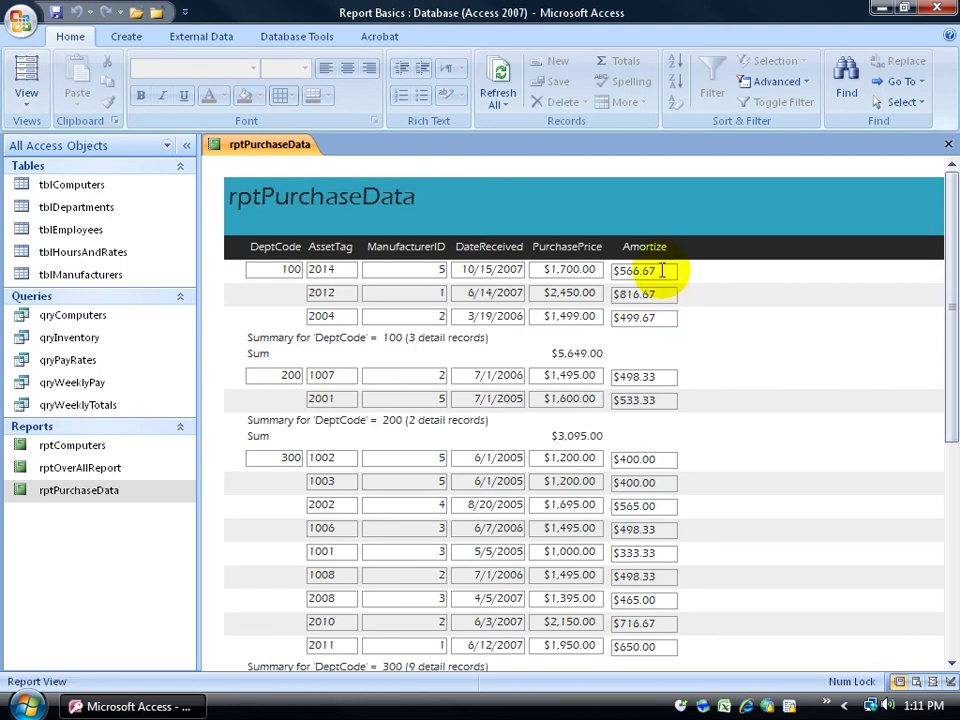
left_click(661, 376)
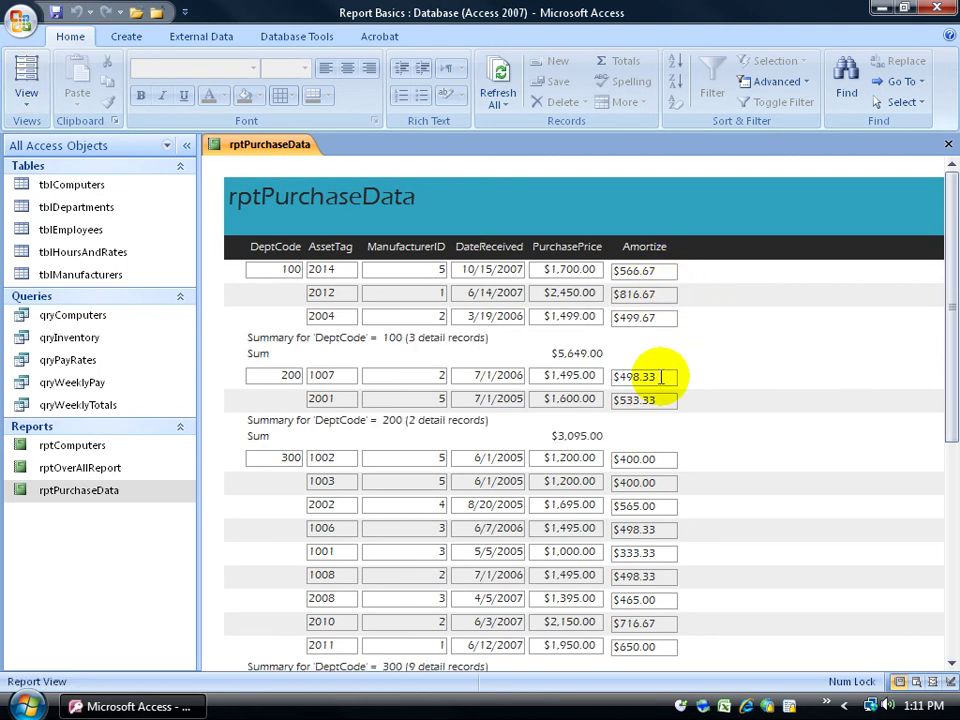